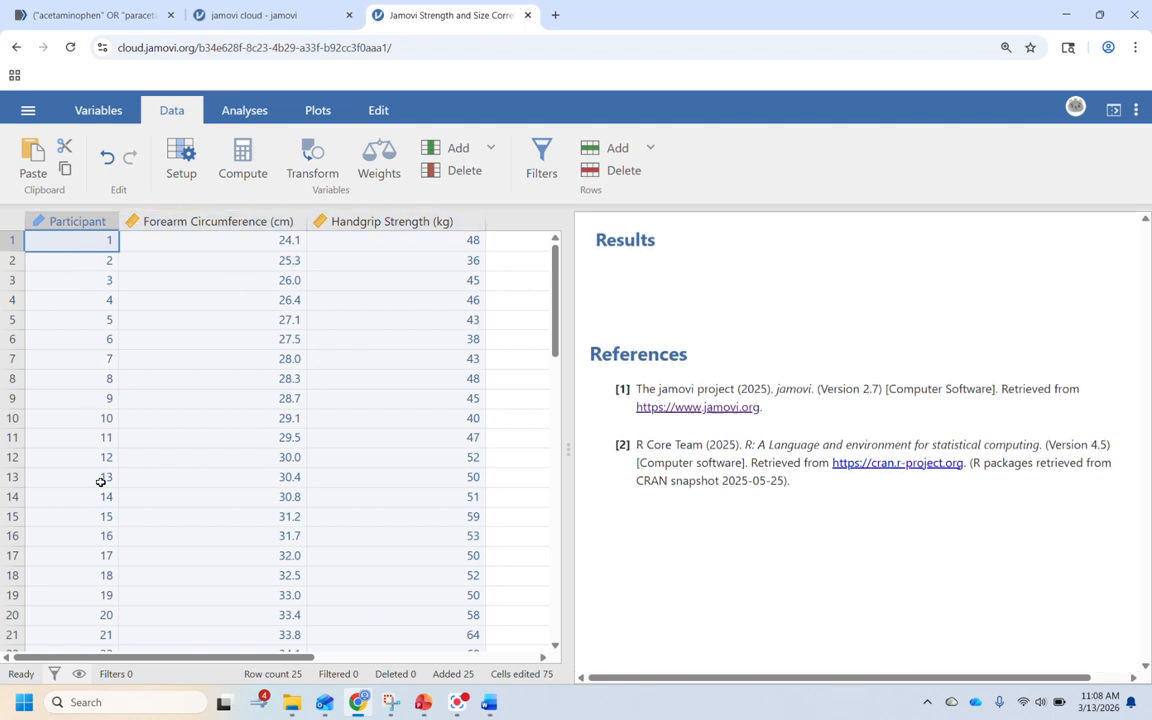
scroll(85, 440, "down", 1)
scroll(82, 438, "up", 1)
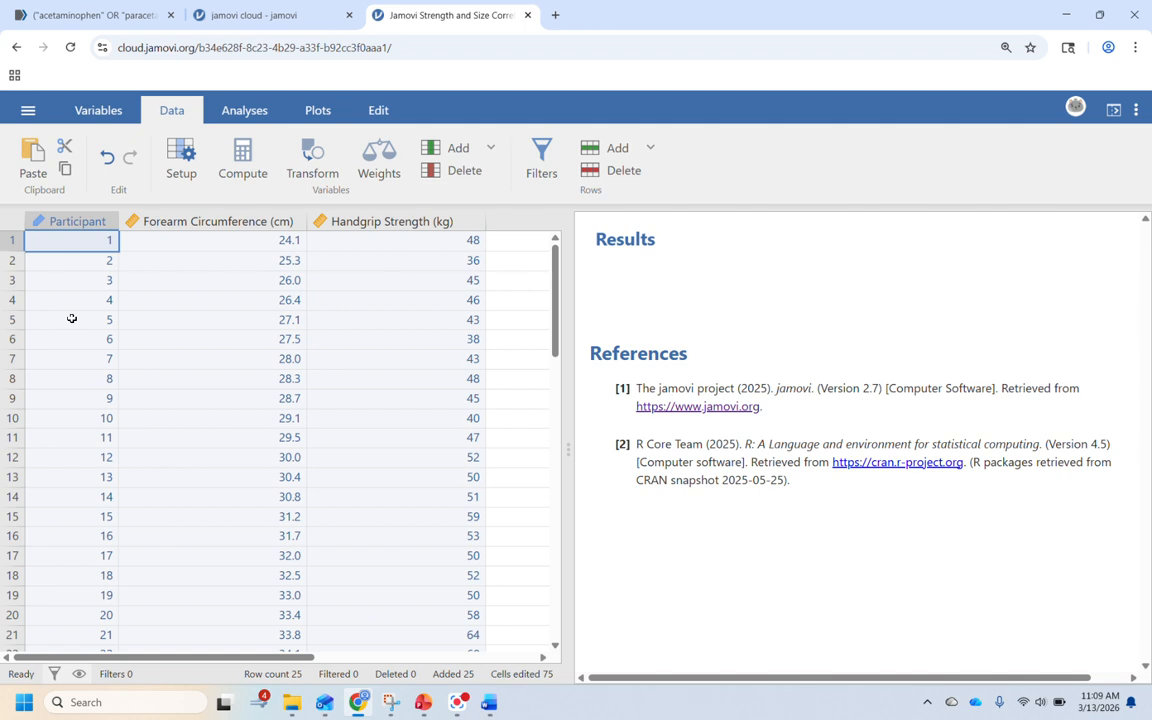
scroll(72, 318, "down", 2)
scroll(72, 318, "up", 2)
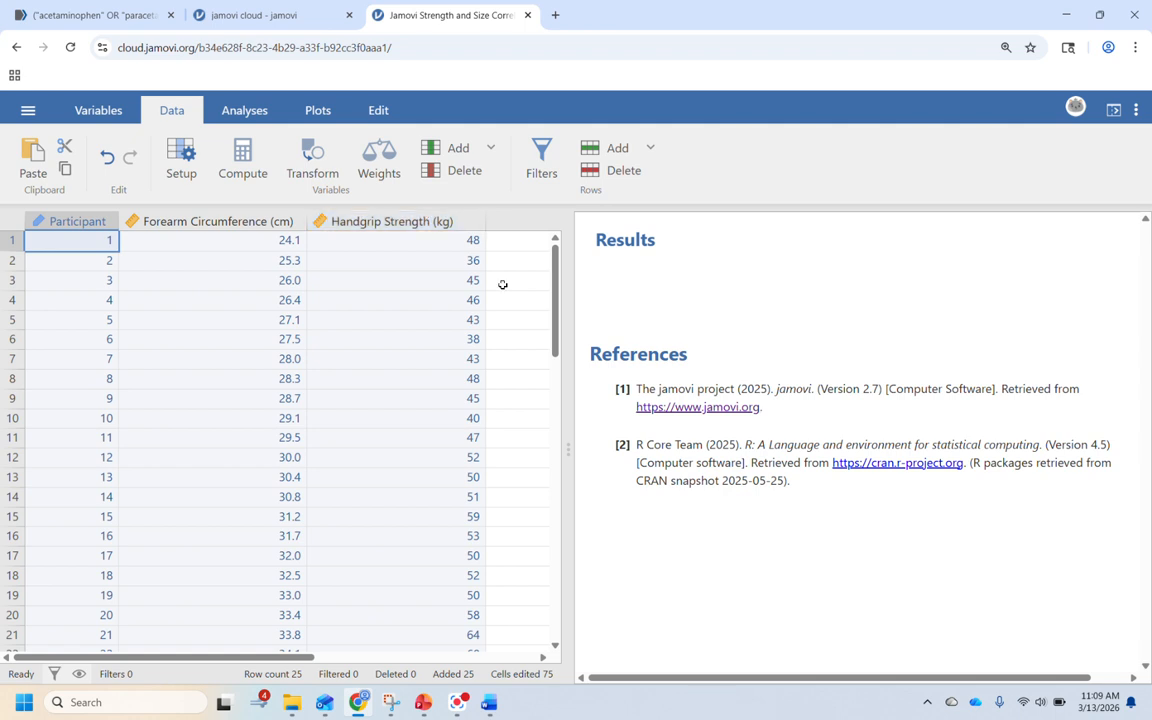
Step: Review the Pearson correlation assumptions slide in PowerPoint and return to the jamovi dataset
left_click(422, 704)
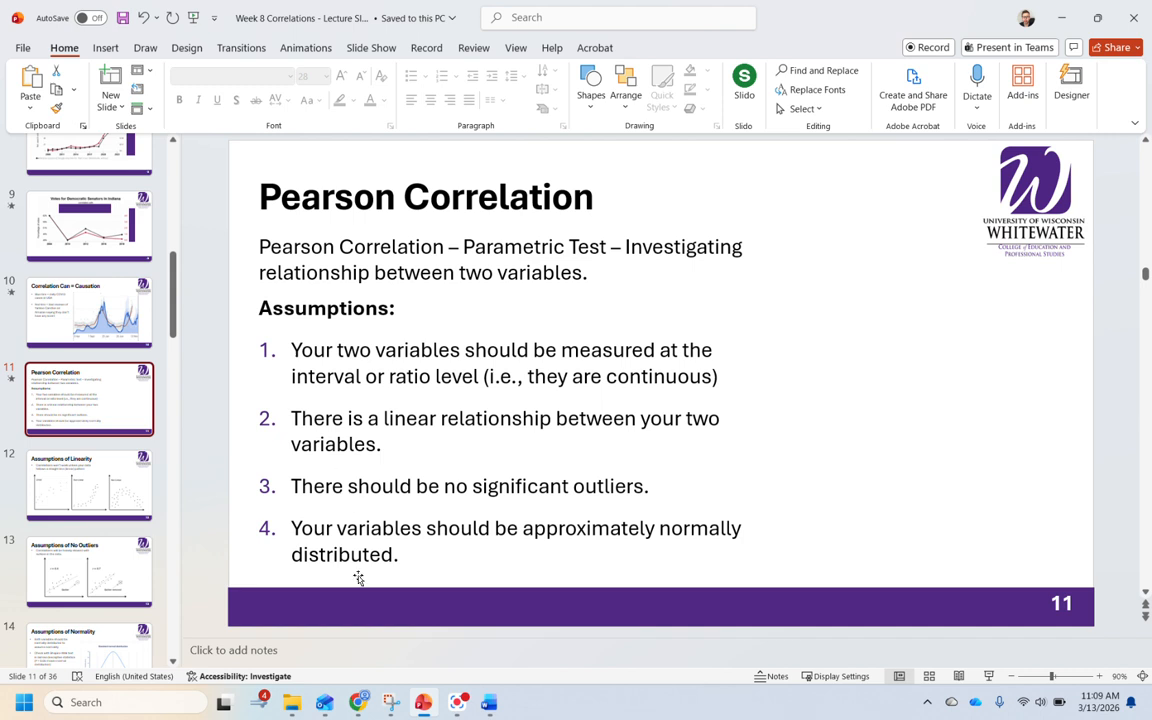
left_click(359, 702)
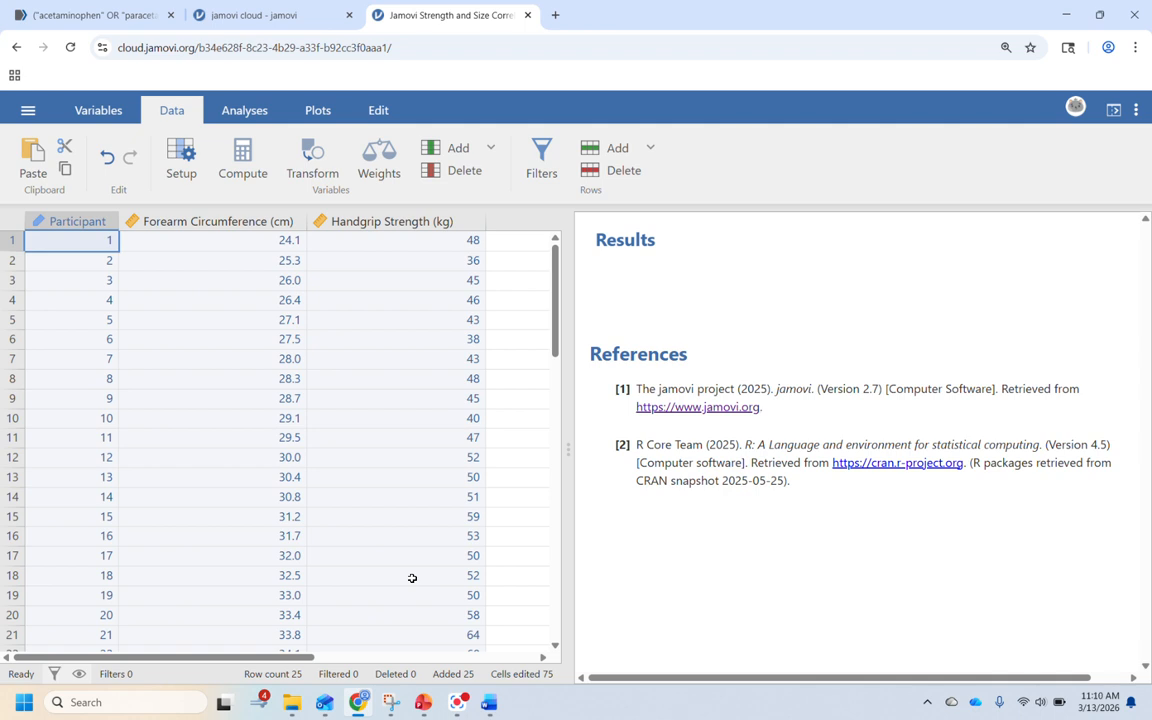
left_click(423, 705)
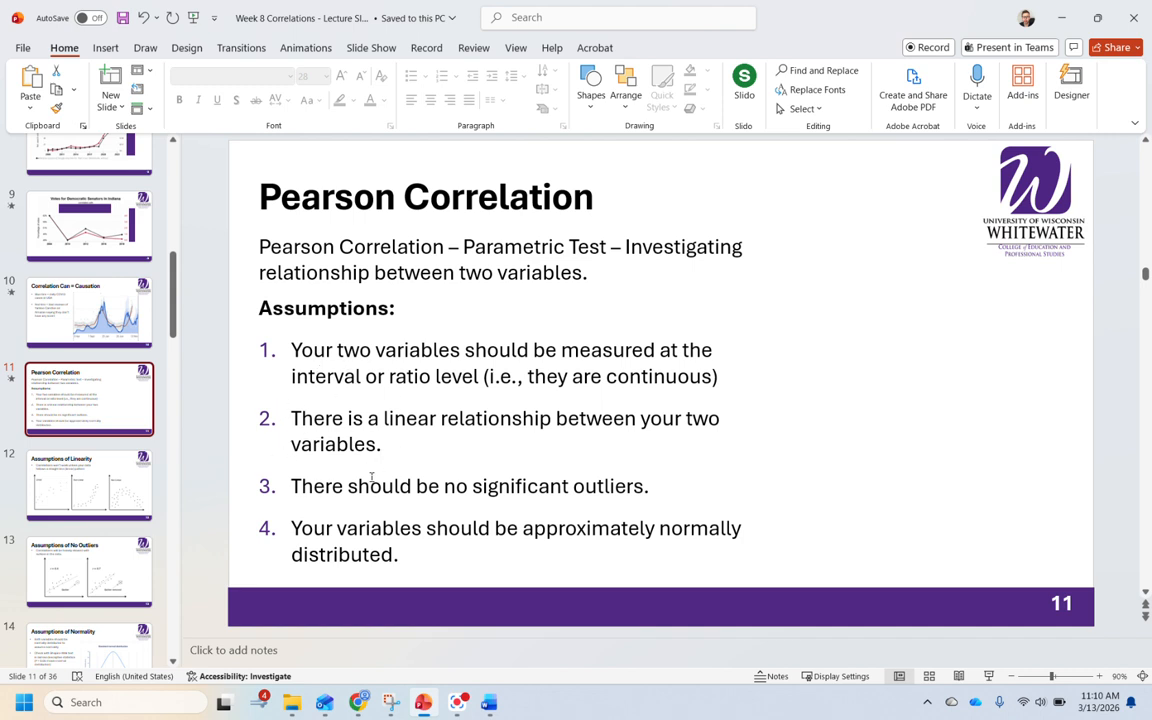
key("alt+Tab")
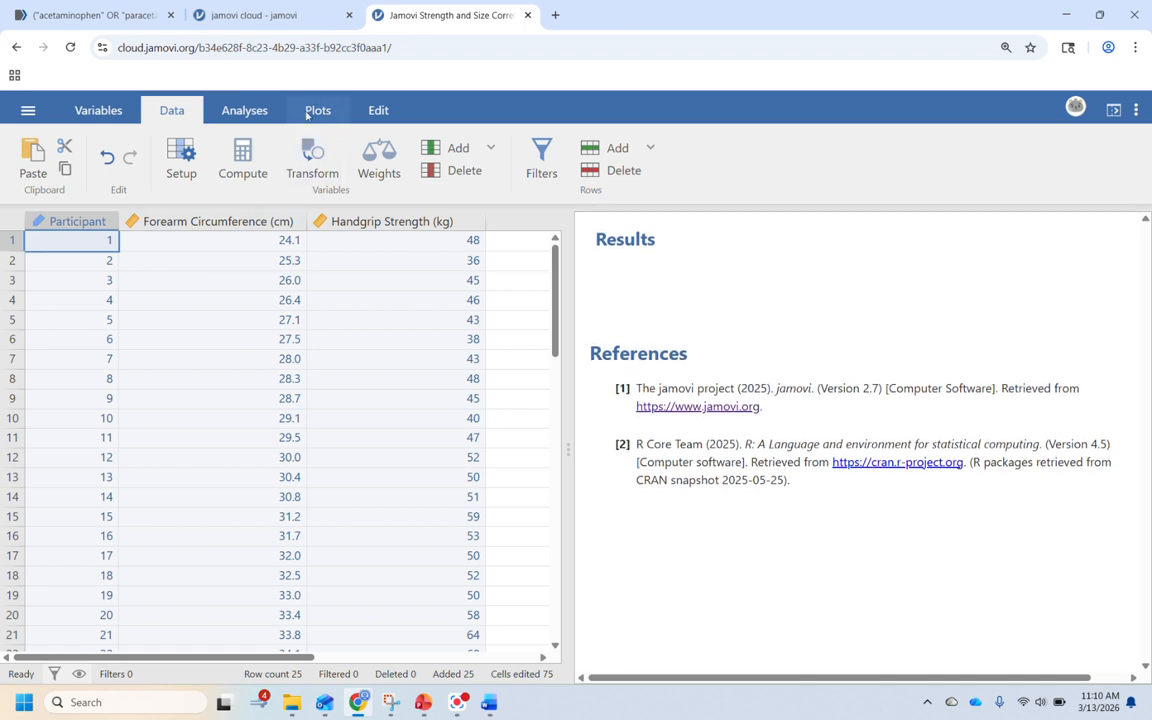
Step: Create a scatter plot with Forearm Circumference (cm) on the x-axis and Handgrip Strength (kg) on the y-axis
left_click(326, 116)
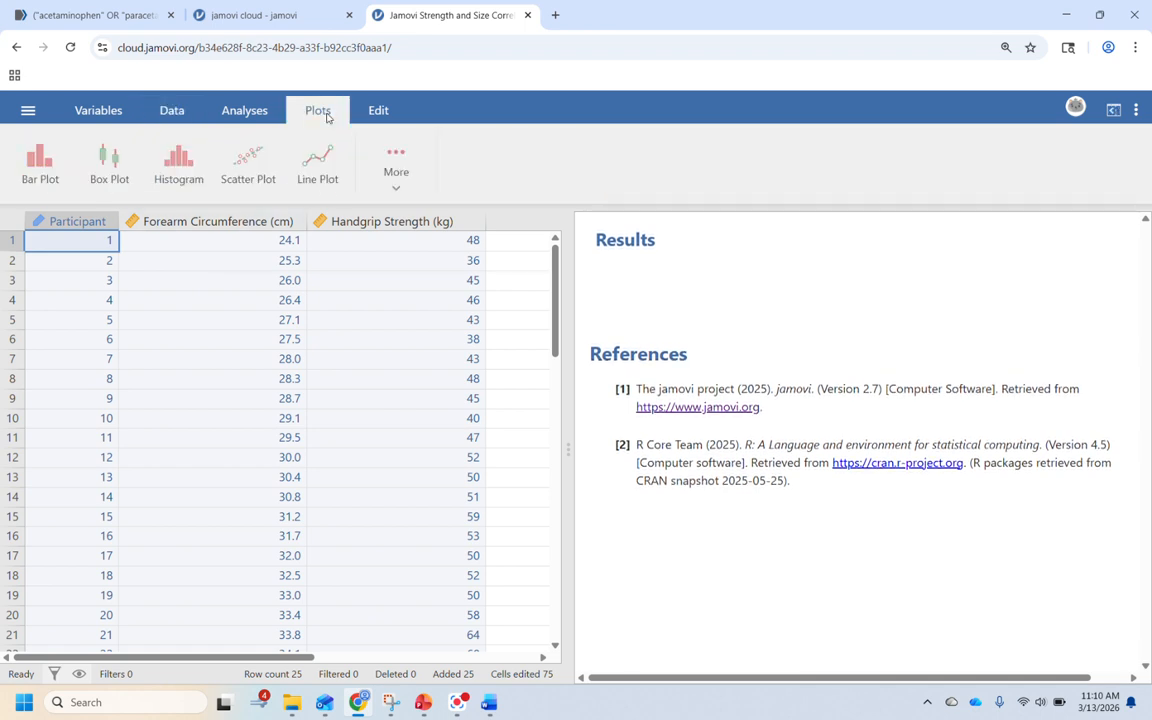
left_click(250, 172)
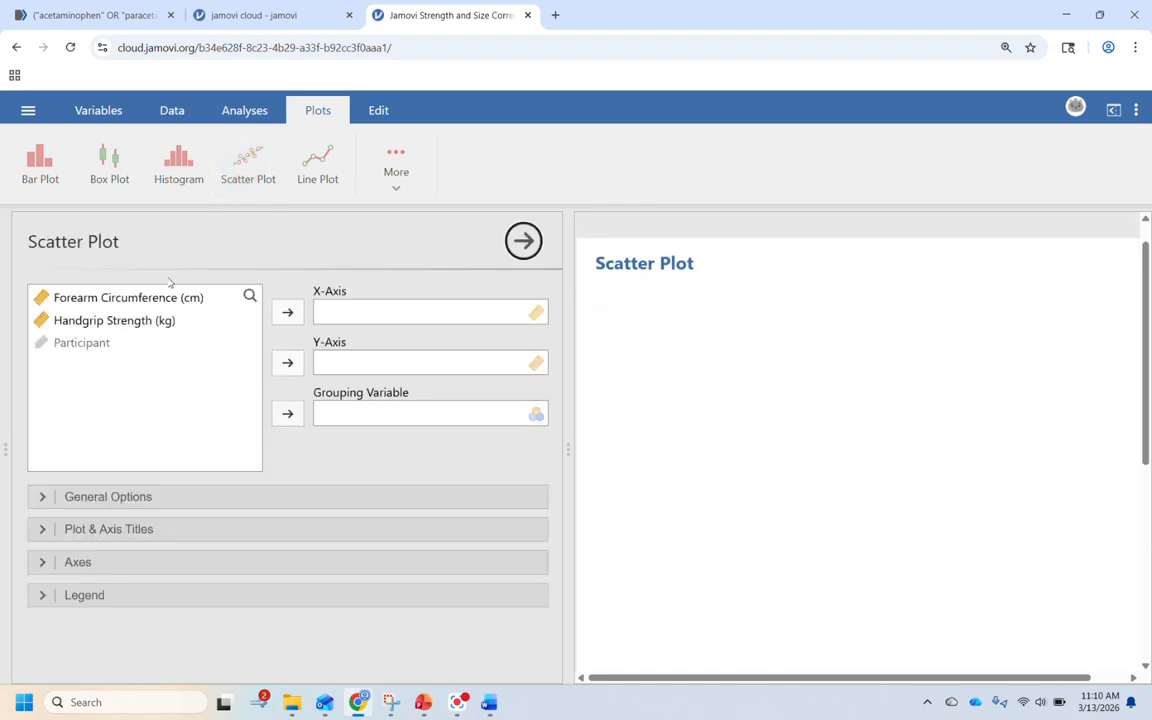
left_click(140, 302)
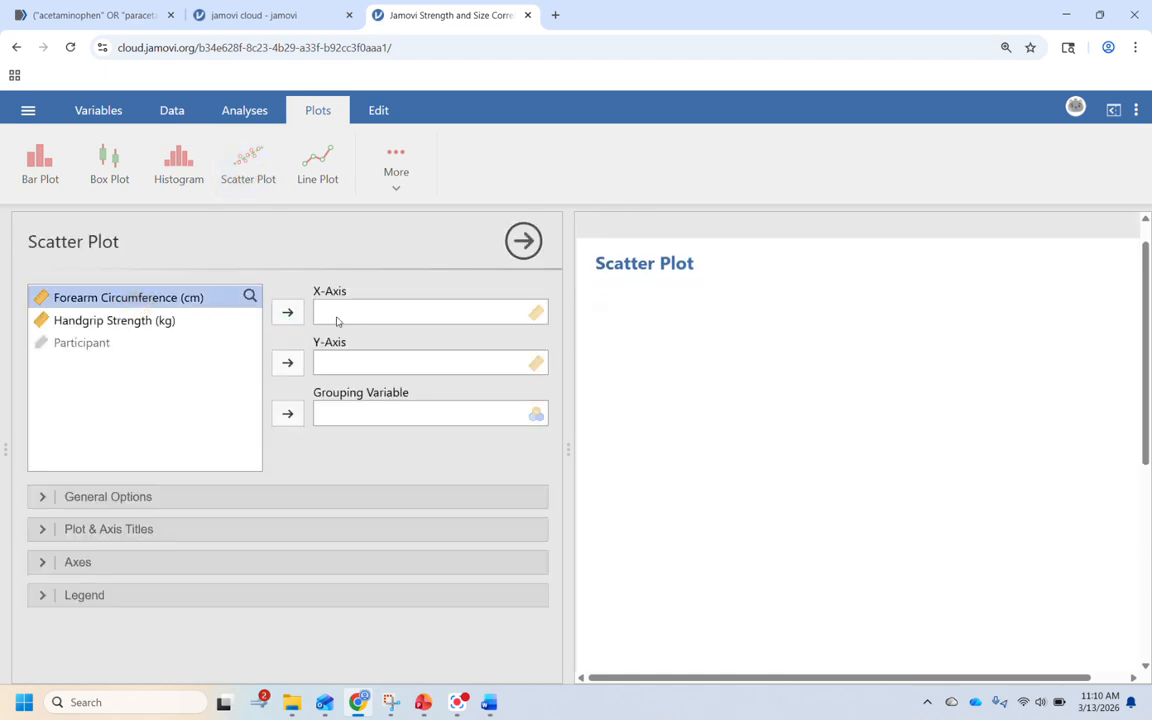
left_click(287, 312)
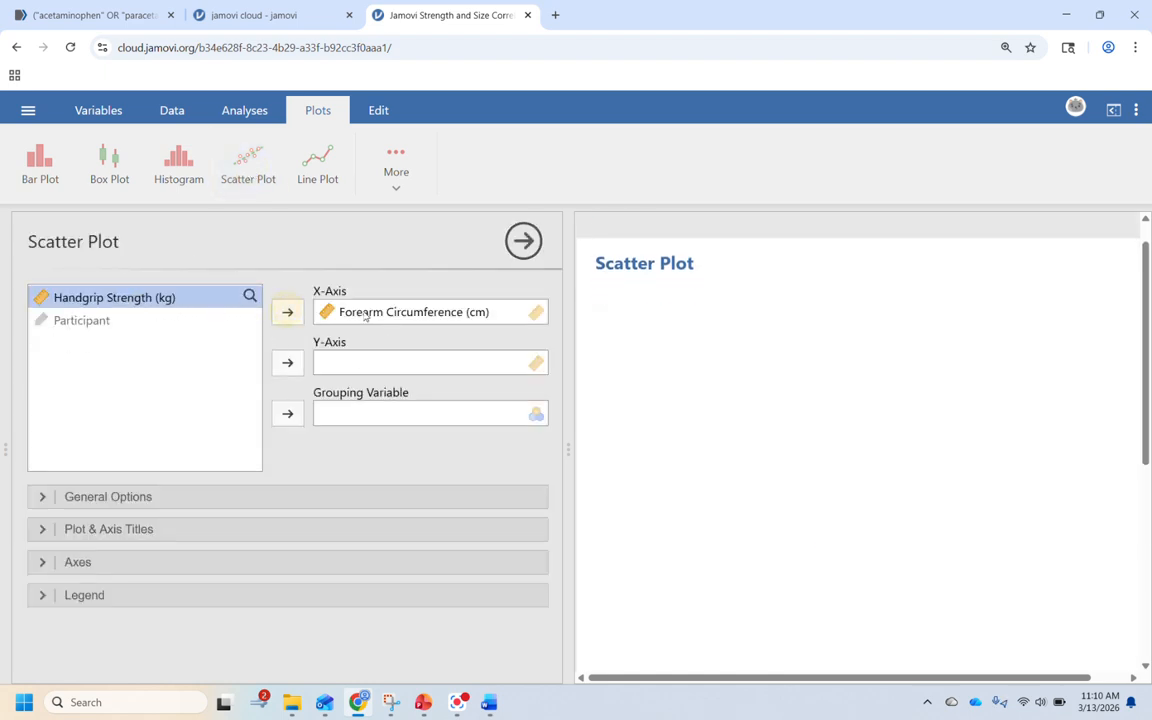
left_click(287, 362)
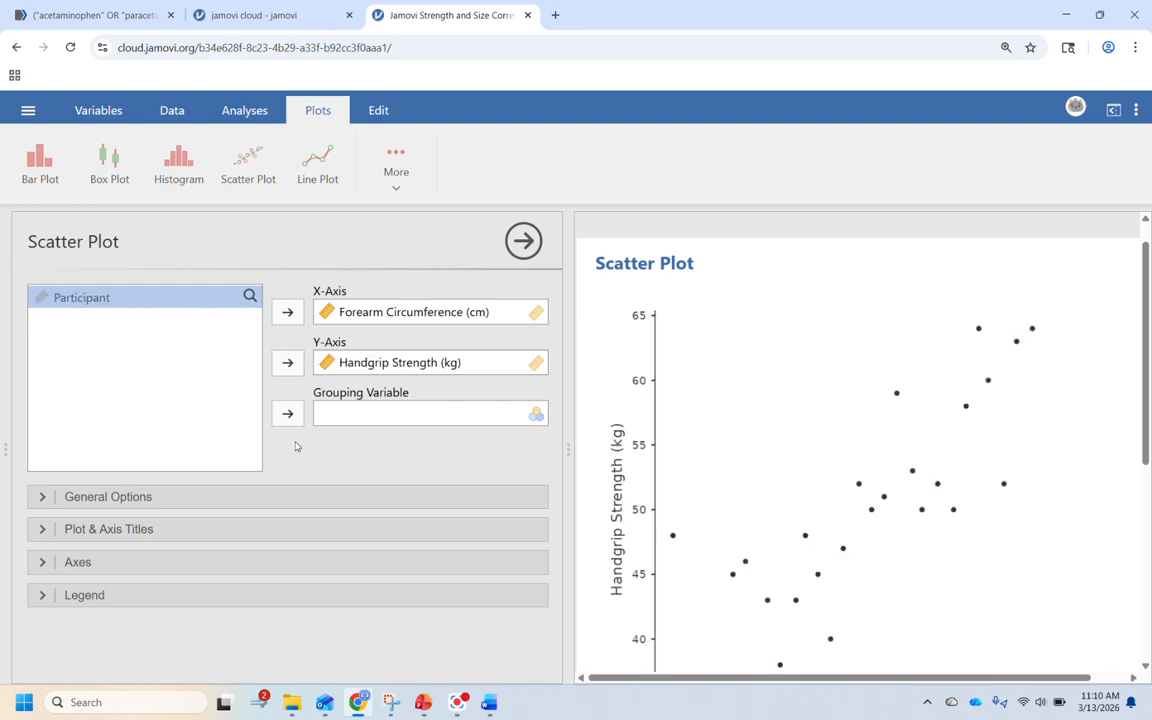
Step: Examine the scatter plot for linearity and outliers, comparing it with the assumptions slide
scroll(698, 500, "down", 1)
scroll(698, 500, "up", 1)
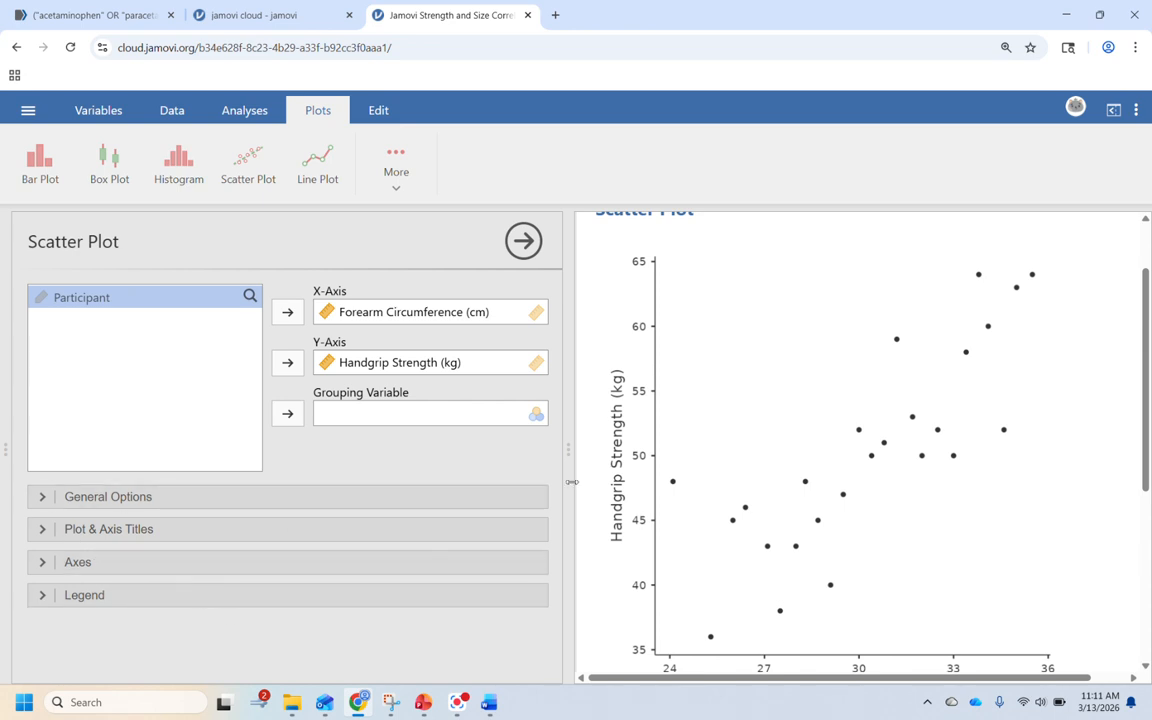
scroll(852, 558, "down", 1)
scroll(852, 558, "up", 2)
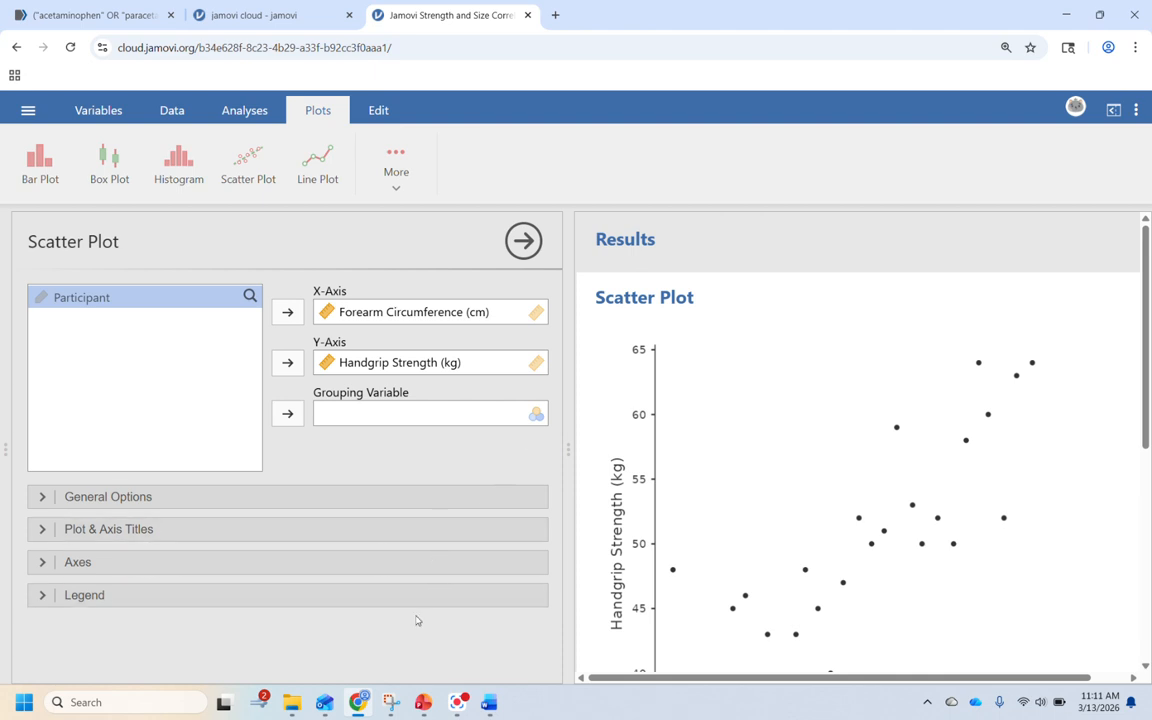
left_click(424, 702)
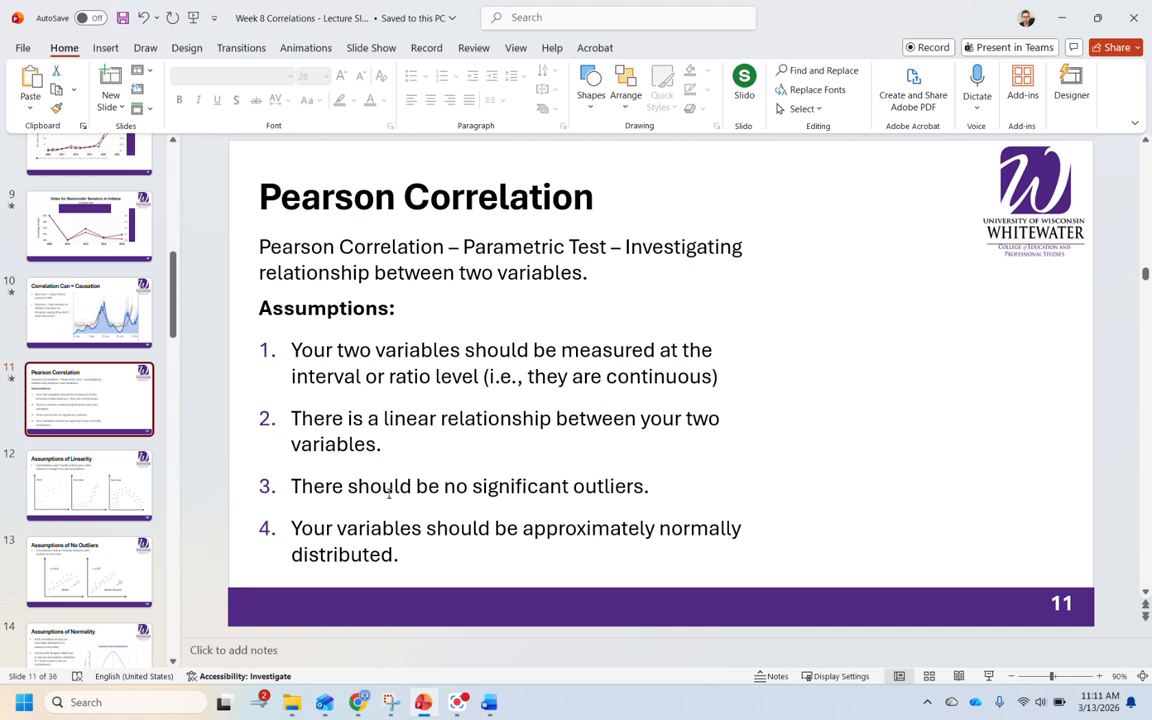
left_click(358, 708)
scroll(797, 527, "down", 3)
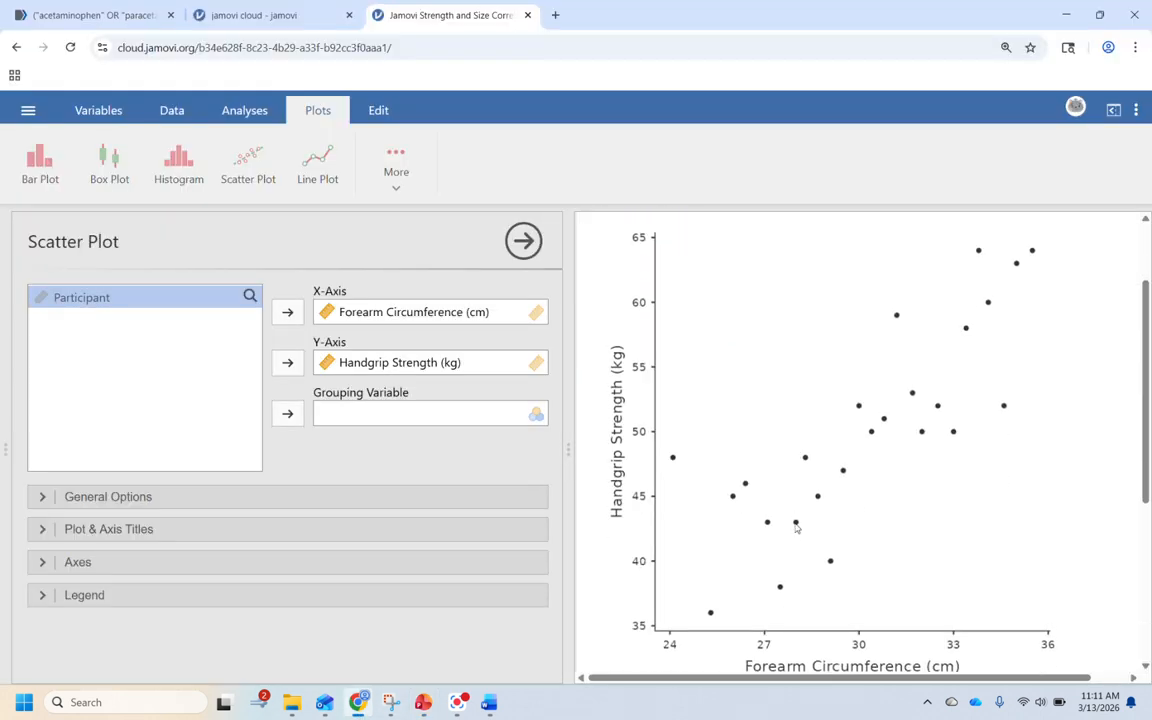
scroll(797, 527, "up", 1)
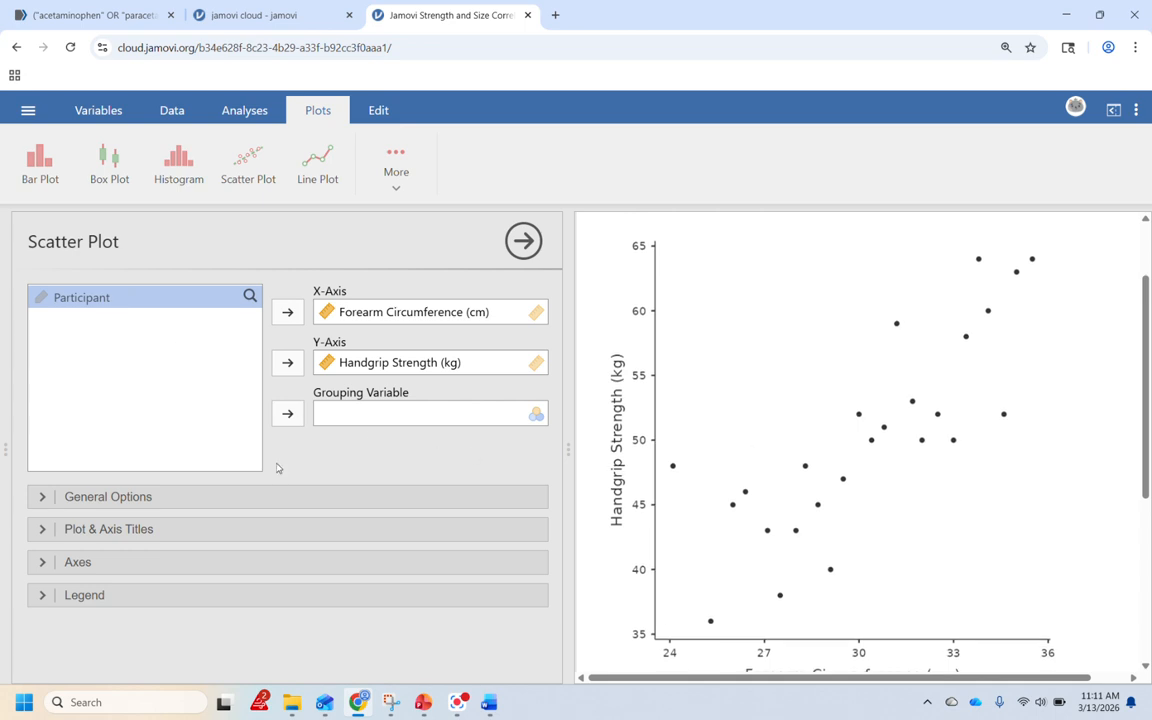
left_click(424, 704)
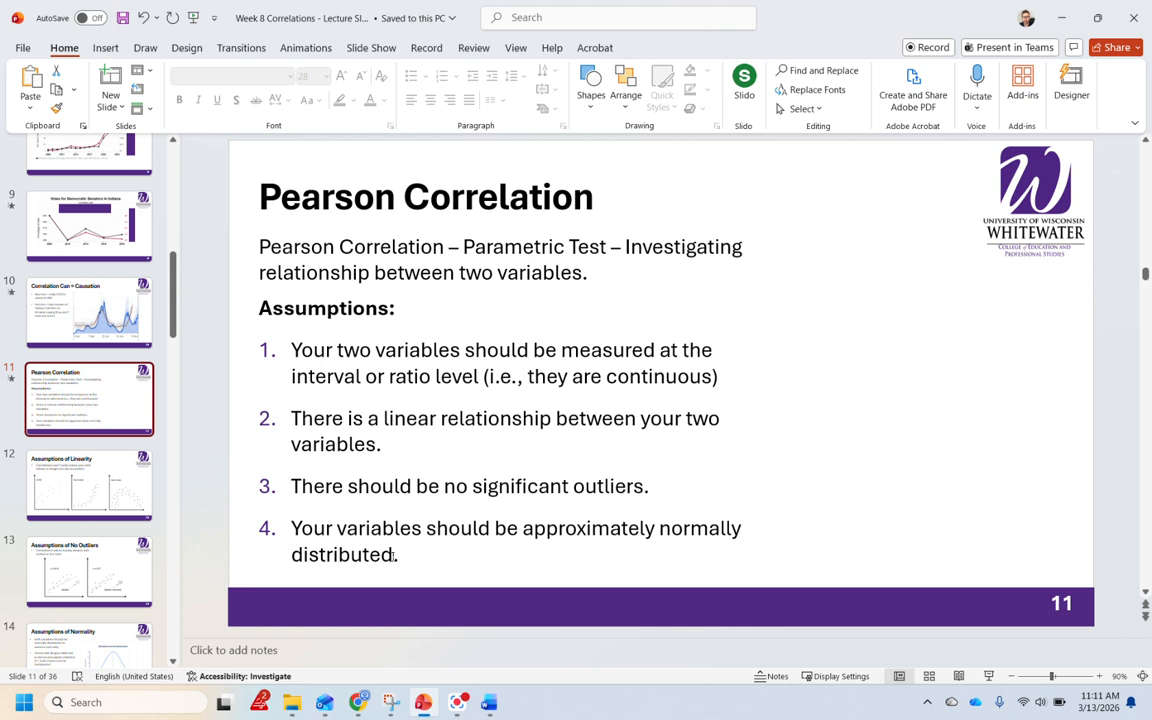
mouse_move(424, 713)
left_click(323, 620)
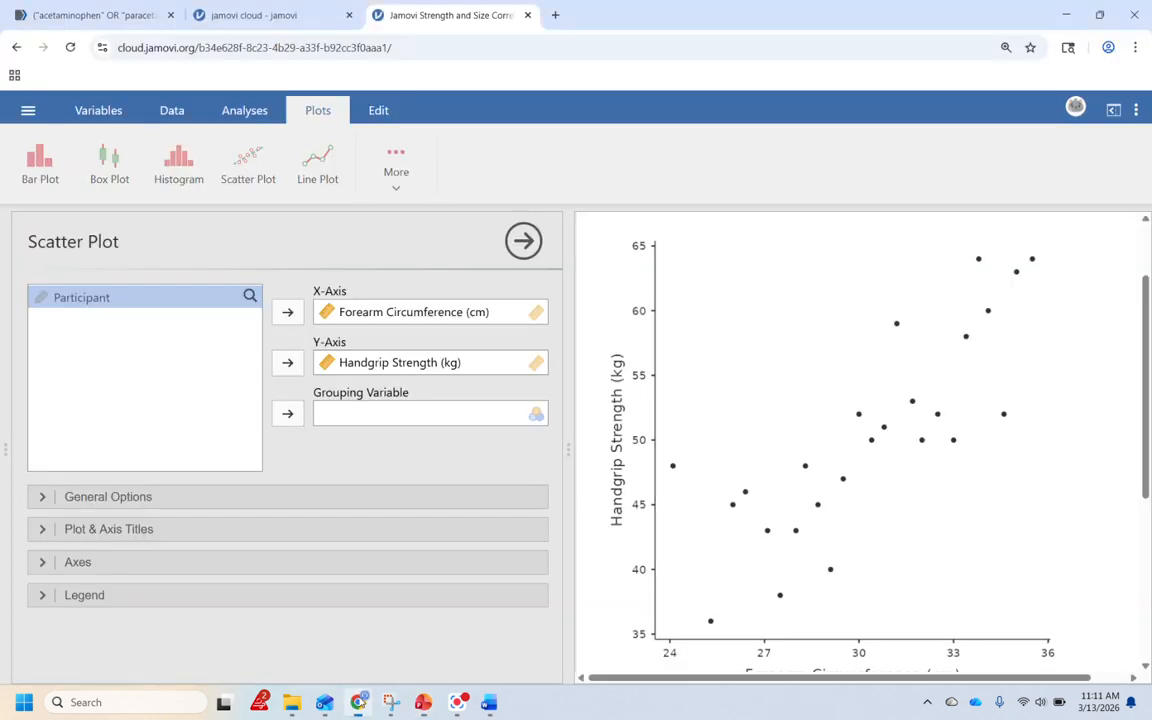
Step: Run Descriptives on Forearm Circumference (cm) and Handgrip Strength (kg)
left_click(167, 113)
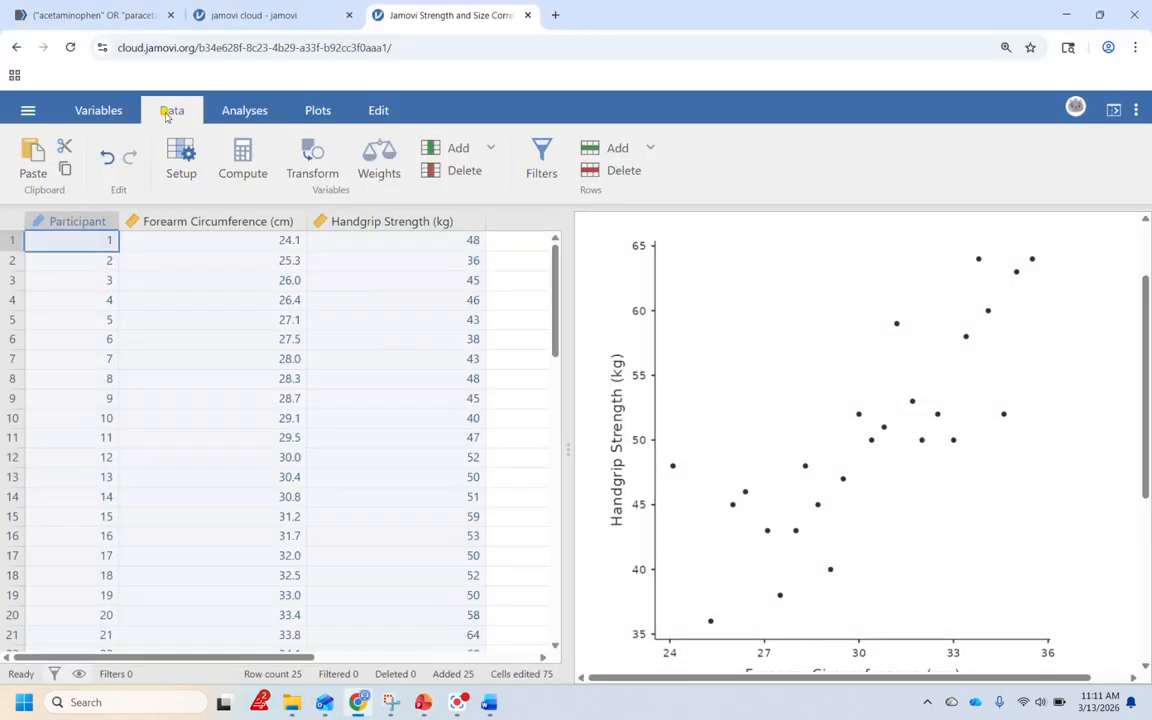
left_click(237, 119)
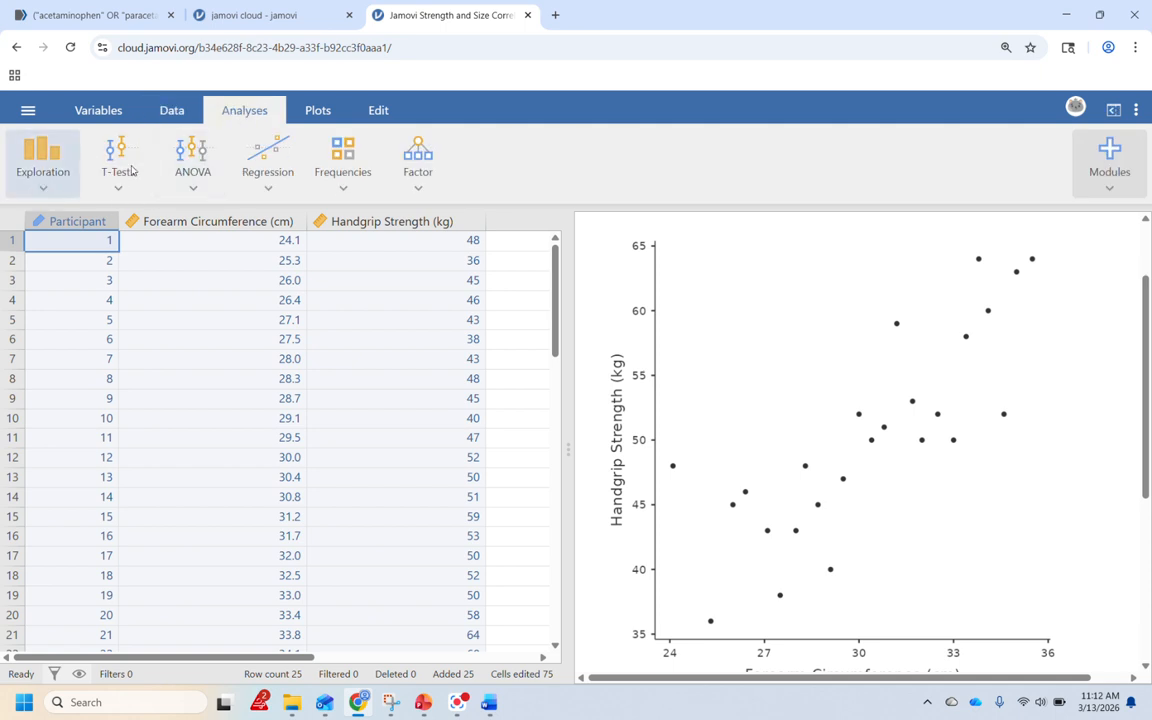
left_click(46, 186)
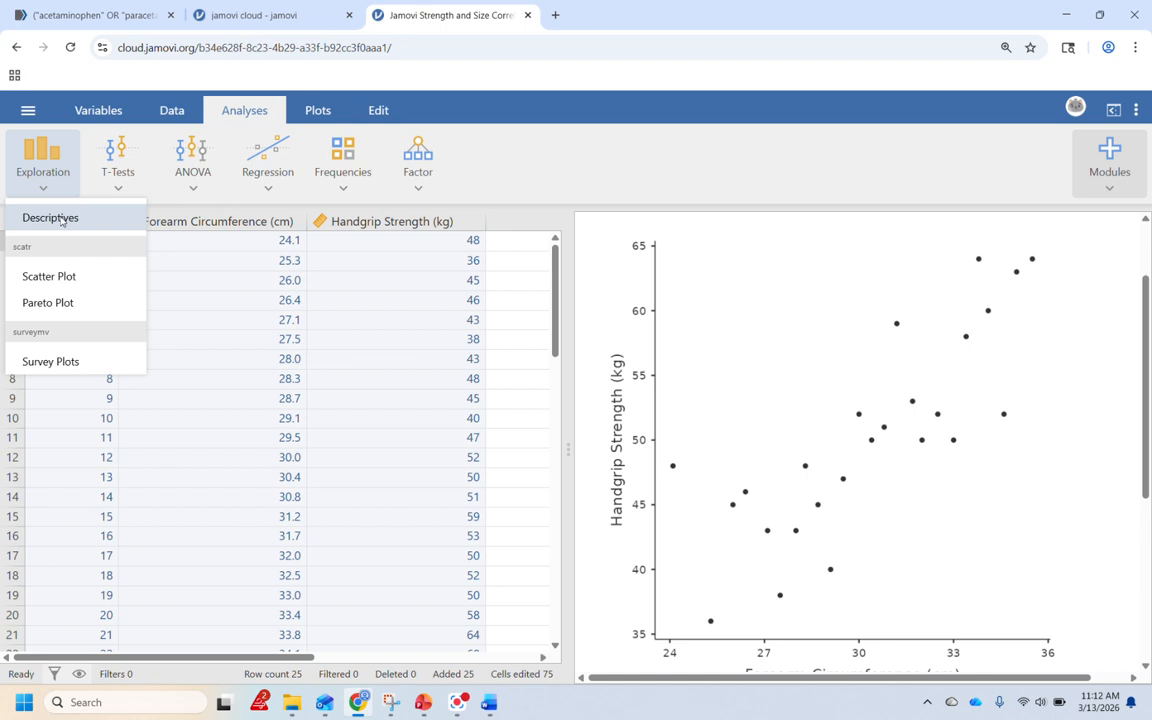
left_click(61, 220)
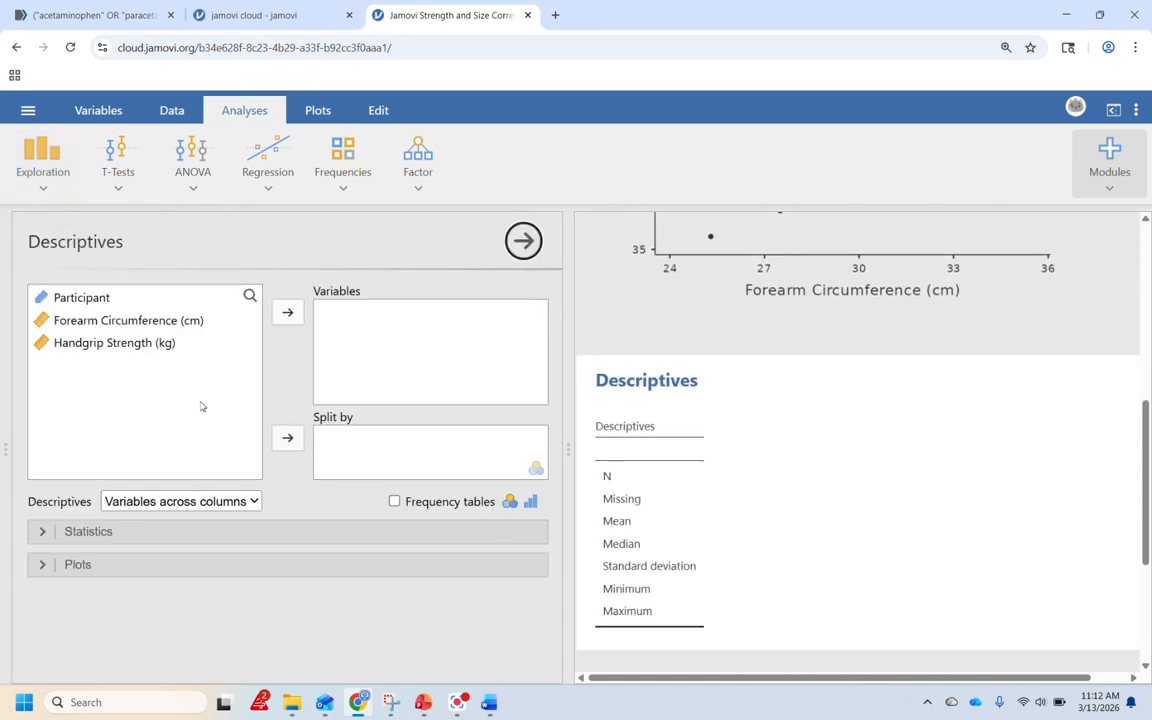
scroll(738, 527, "down", 1)
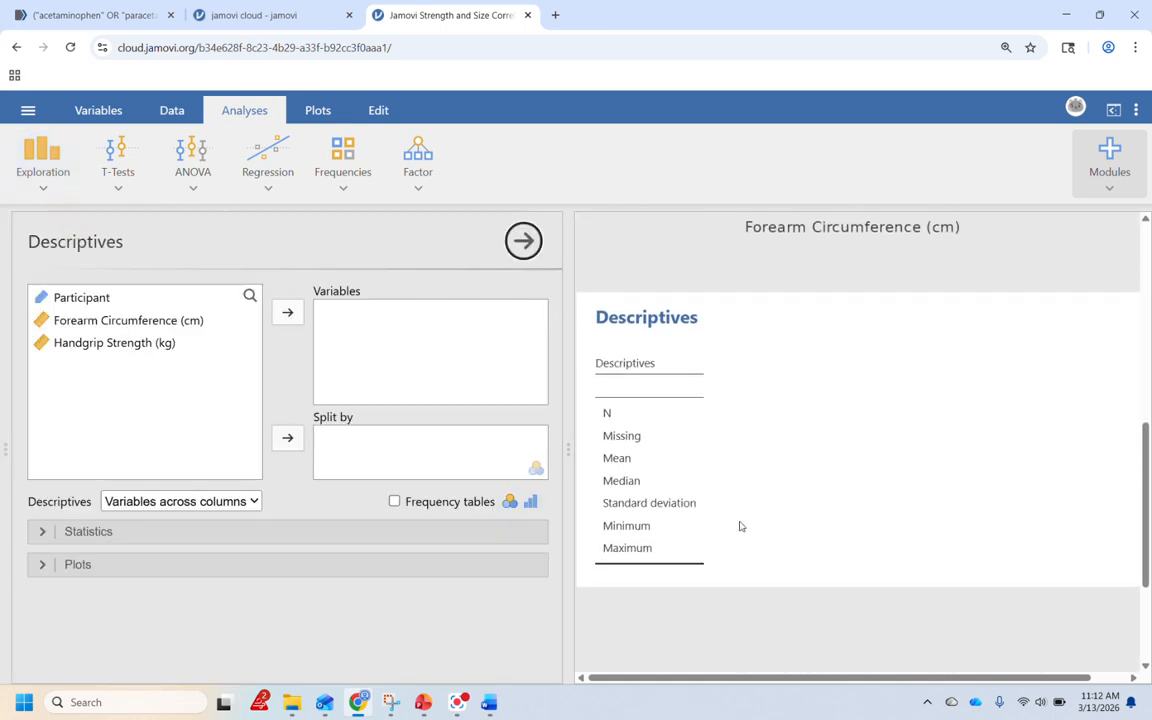
left_click(100, 320)
left_click(287, 312)
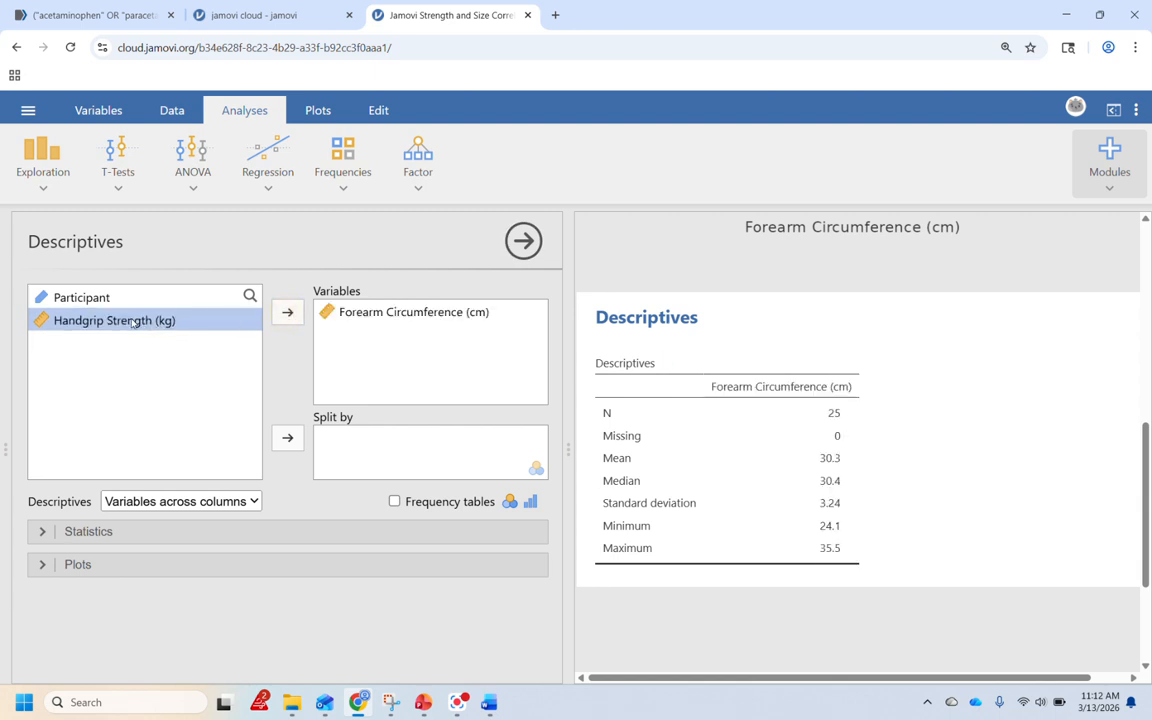
left_click(287, 312)
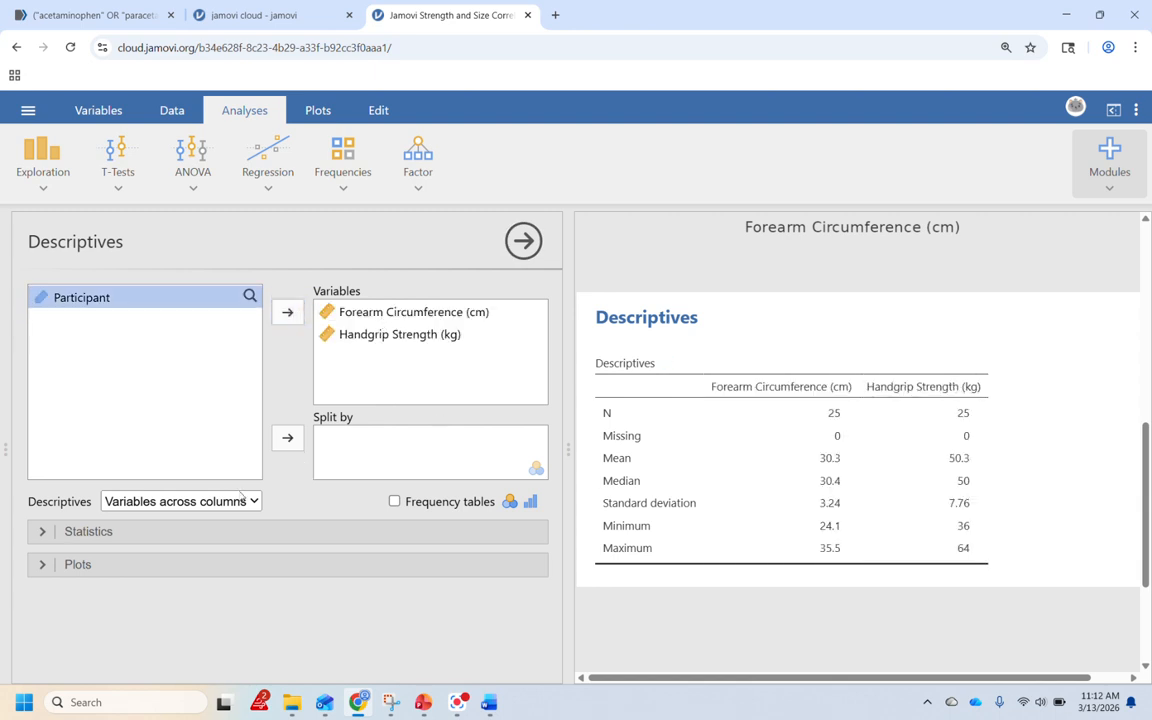
Step: Add the Shapiro-Wilk normality statistic to the descriptives
left_click(130, 533)
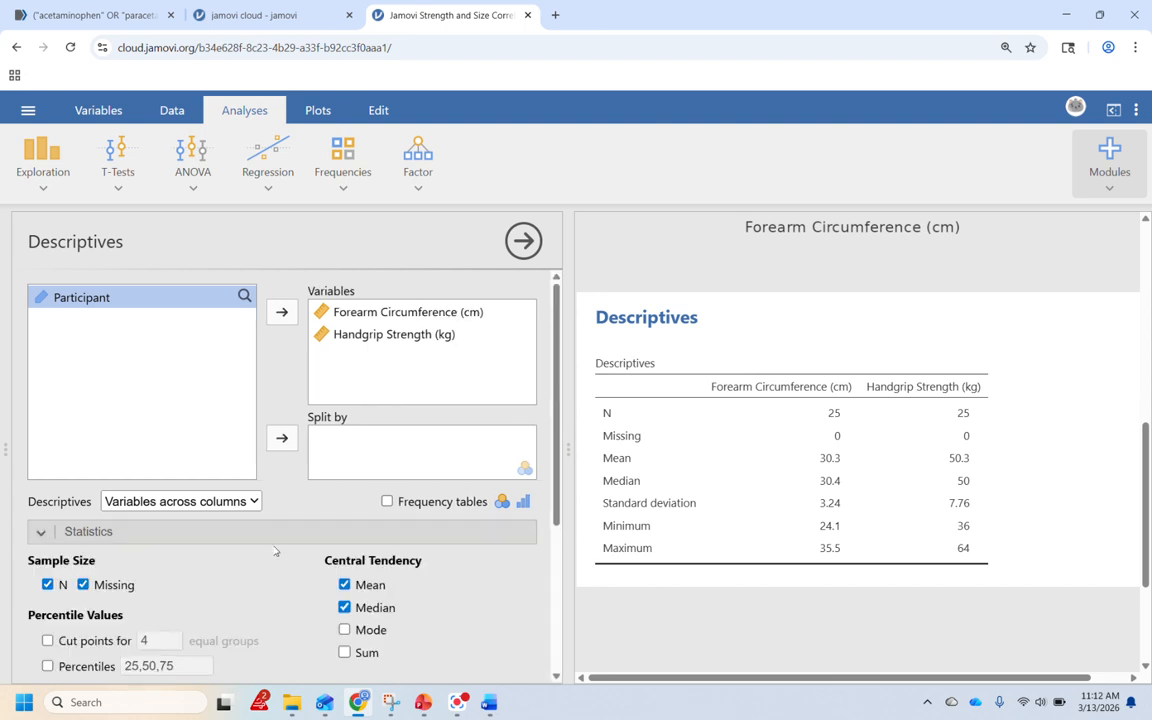
scroll(275, 549, "down", 3)
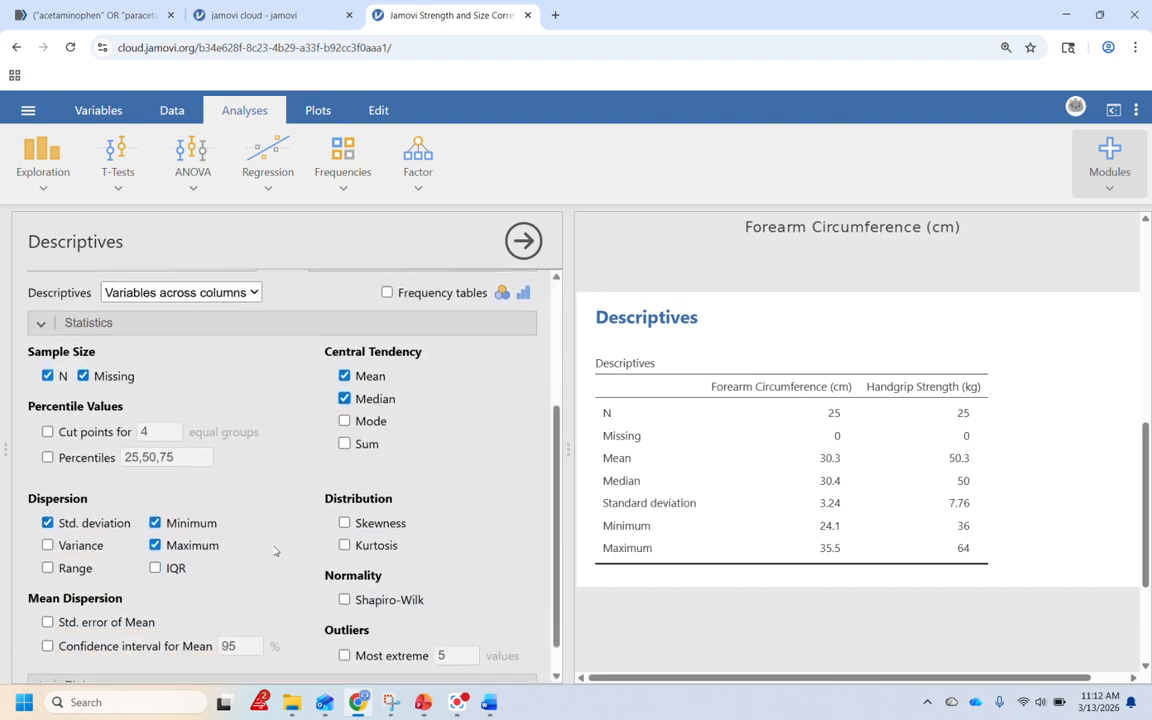
left_click(344, 600)
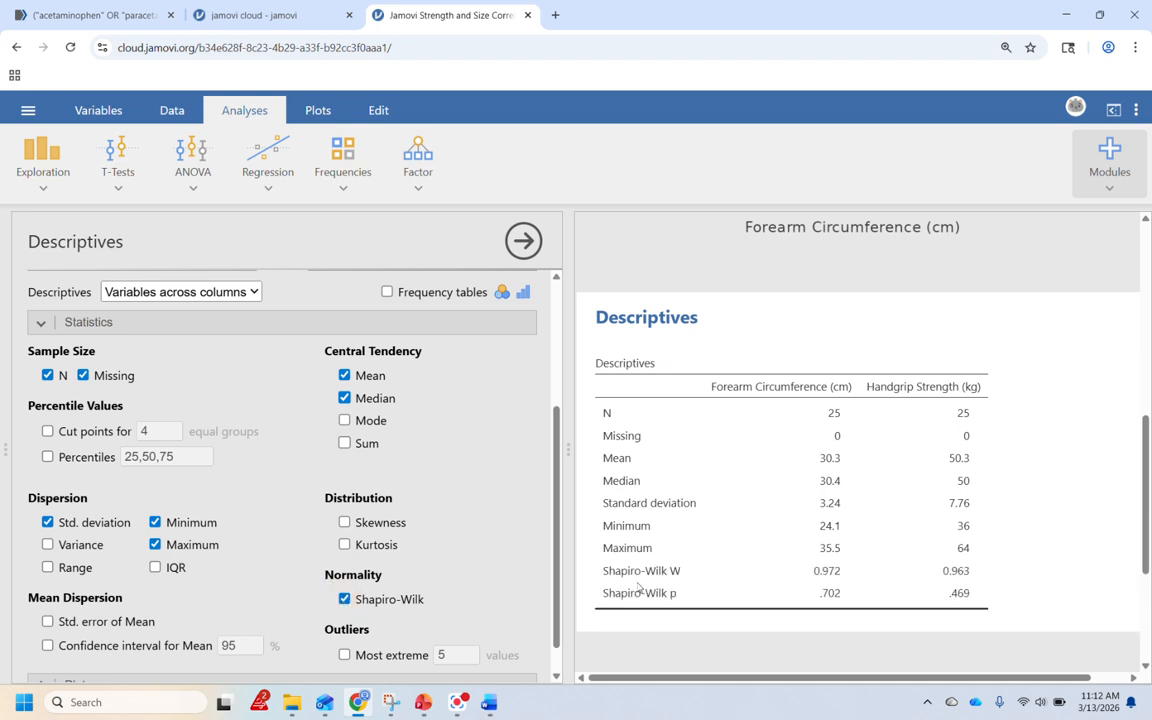
Step: Add box plots and Q-Q plots to the descriptives for both variables
scroll(638, 586, "down", 3)
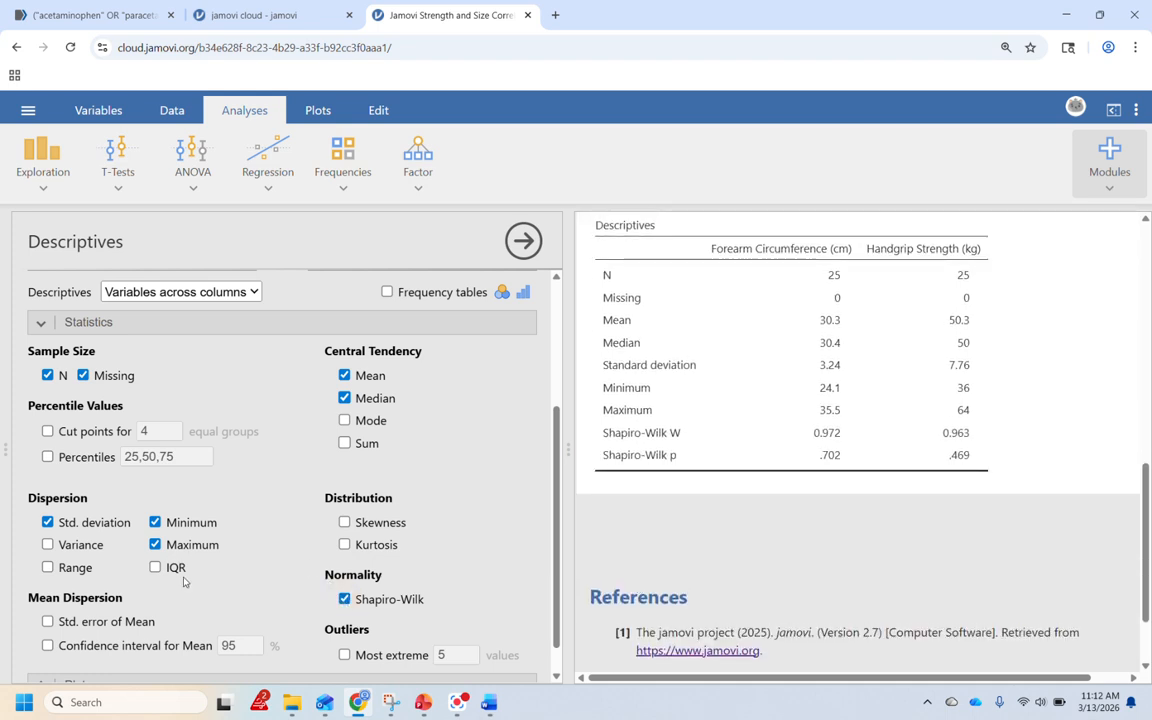
scroll(184, 582, "down", 1)
left_click(134, 659)
scroll(208, 572, "down", 2)
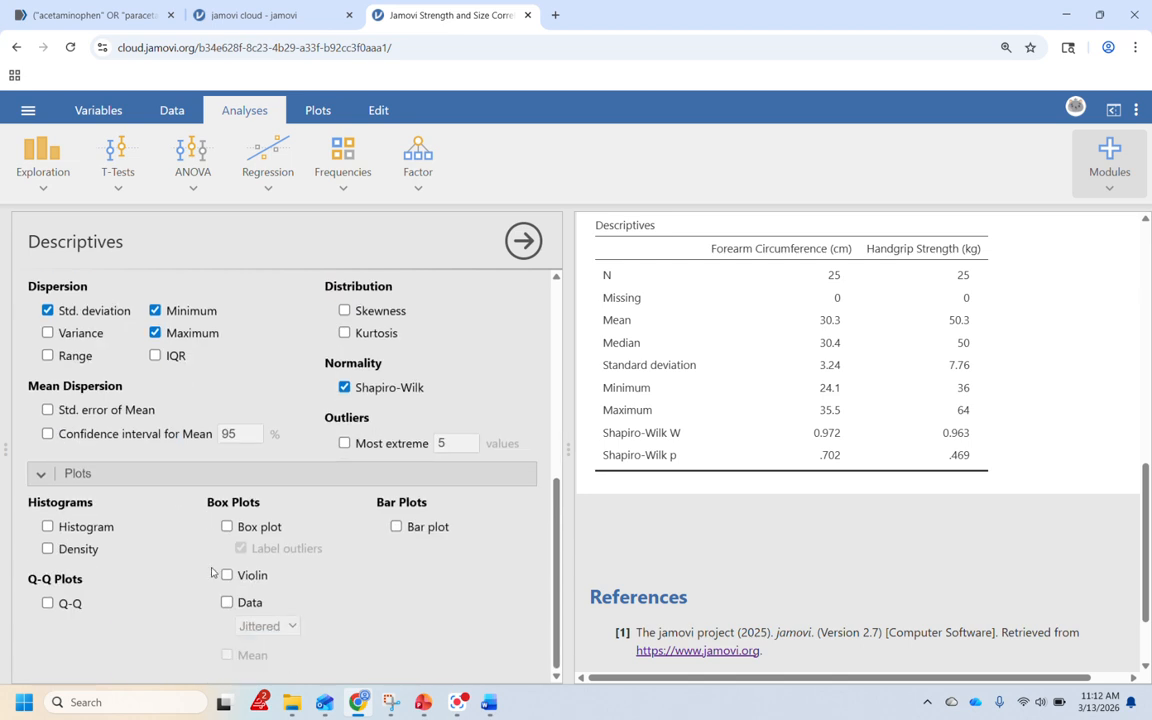
left_click(227, 527)
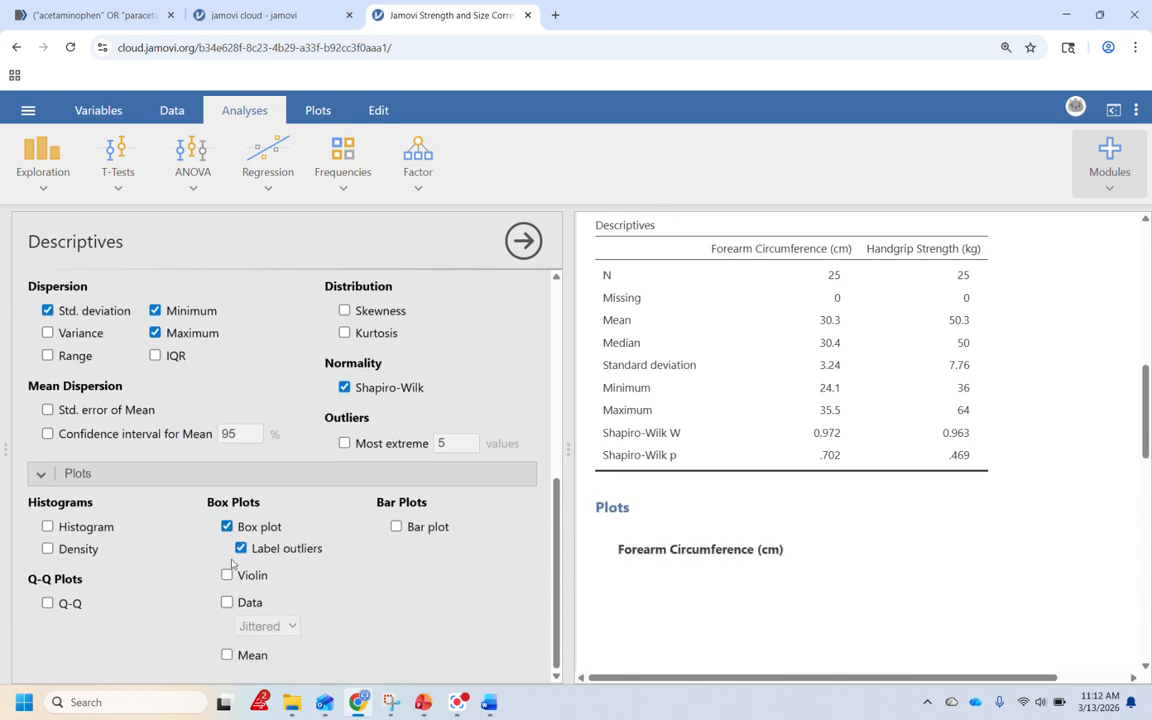
left_click(47, 604)
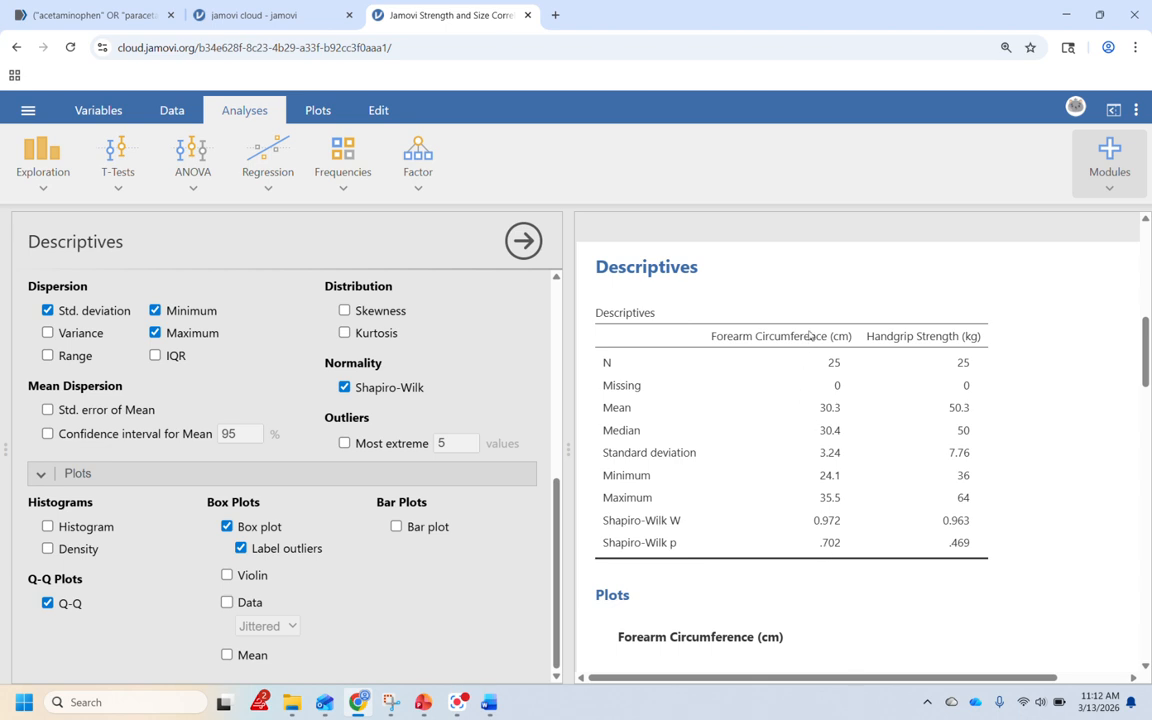
Step: Inspect the box plot and Q-Q plot results for normality and outliers
scroll(826, 383, "down", 2)
scroll(826, 383, "down", 2)
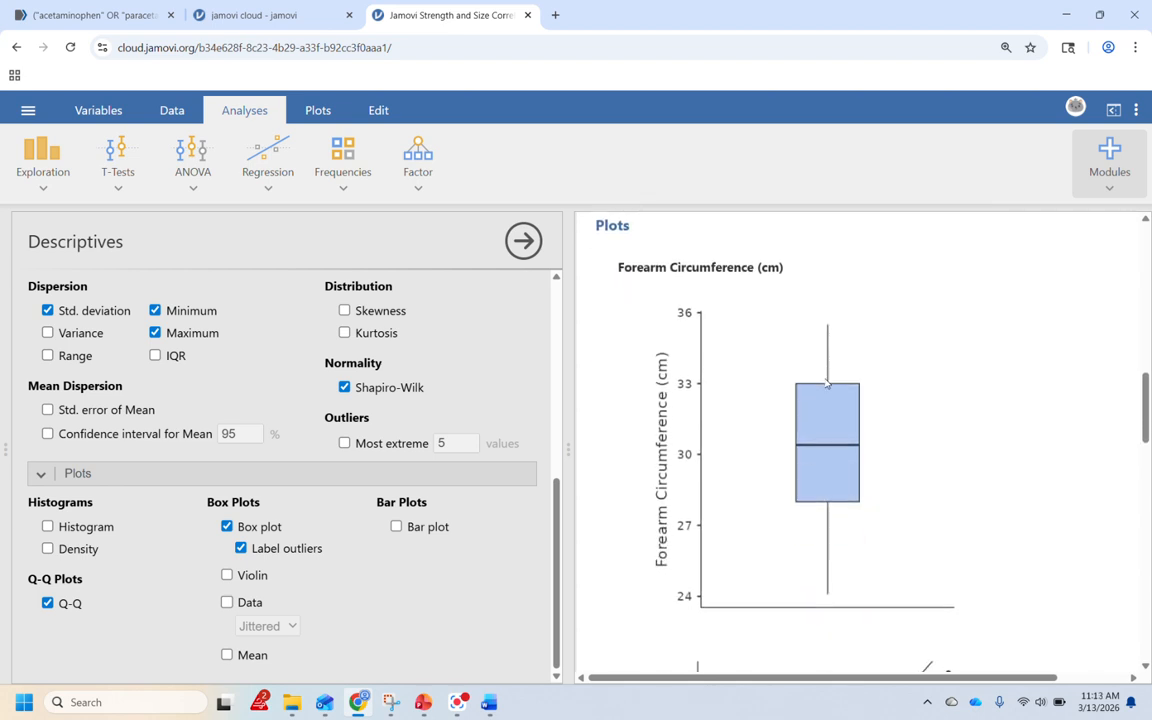
scroll(826, 383, "down", 2)
scroll(826, 383, "up", 2)
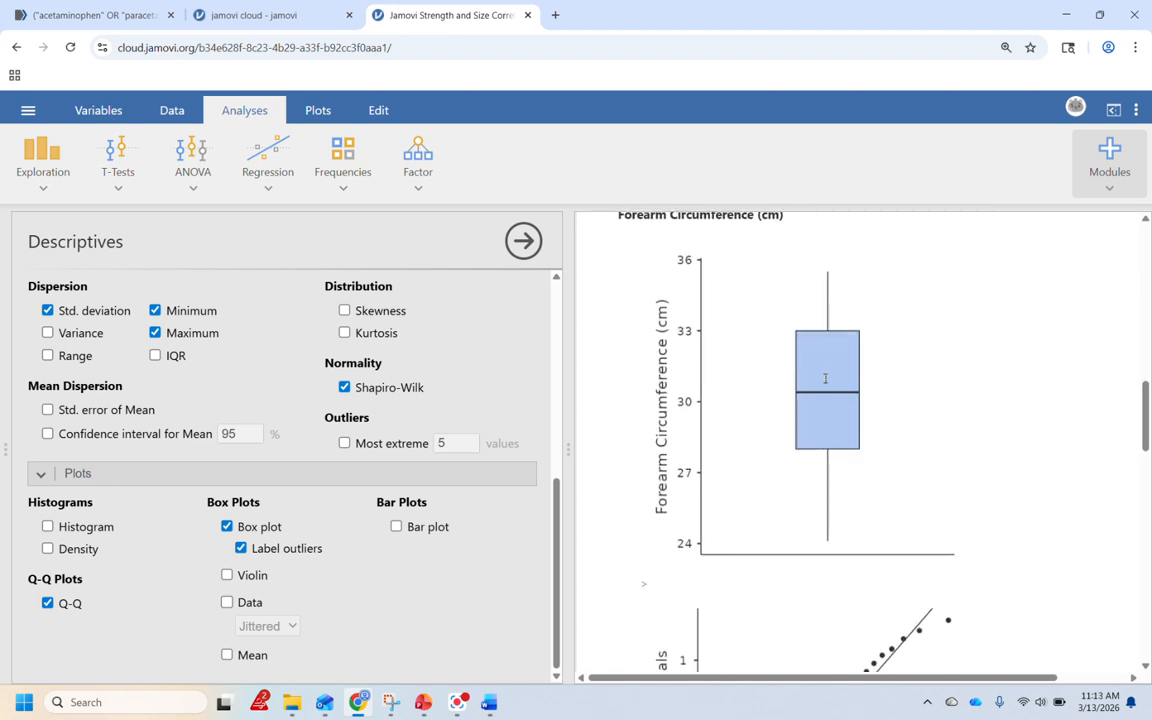
scroll(826, 383, "down", 5)
scroll(826, 383, "down", 2)
scroll(826, 383, "up", 4)
scroll(827, 383, "up", 1)
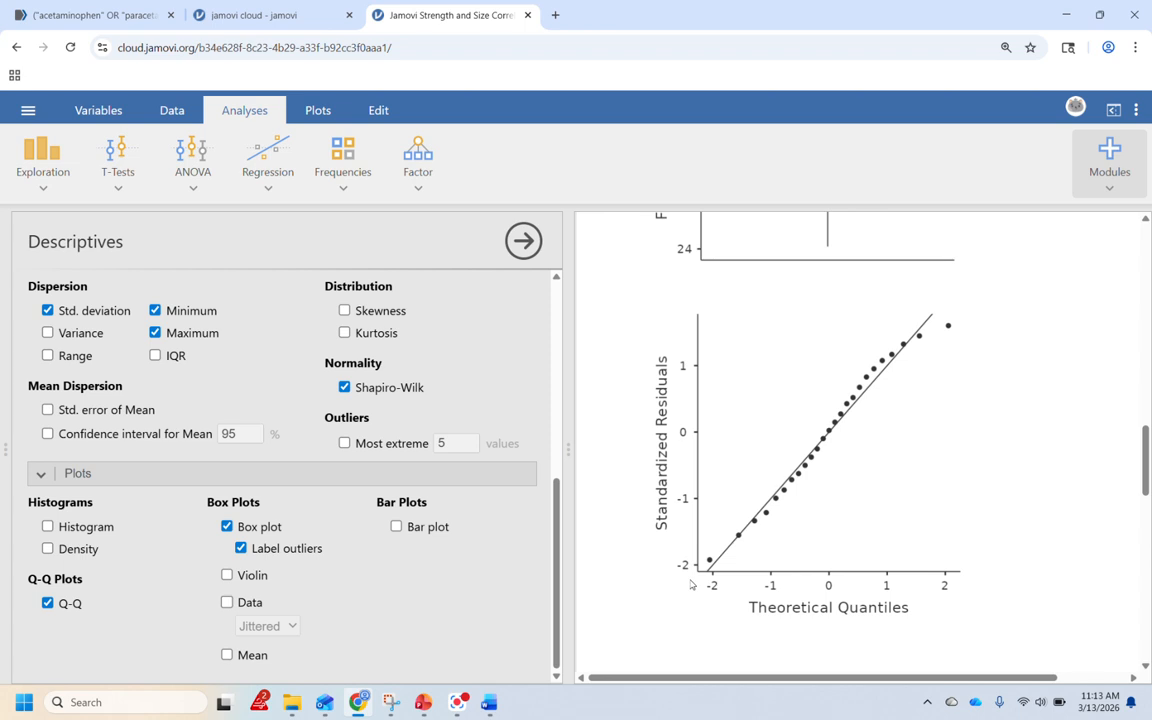
Step: Review the descriptives results against the Pearson Correlation assumptions slide in the presentation
scroll(690, 585, "down", 10)
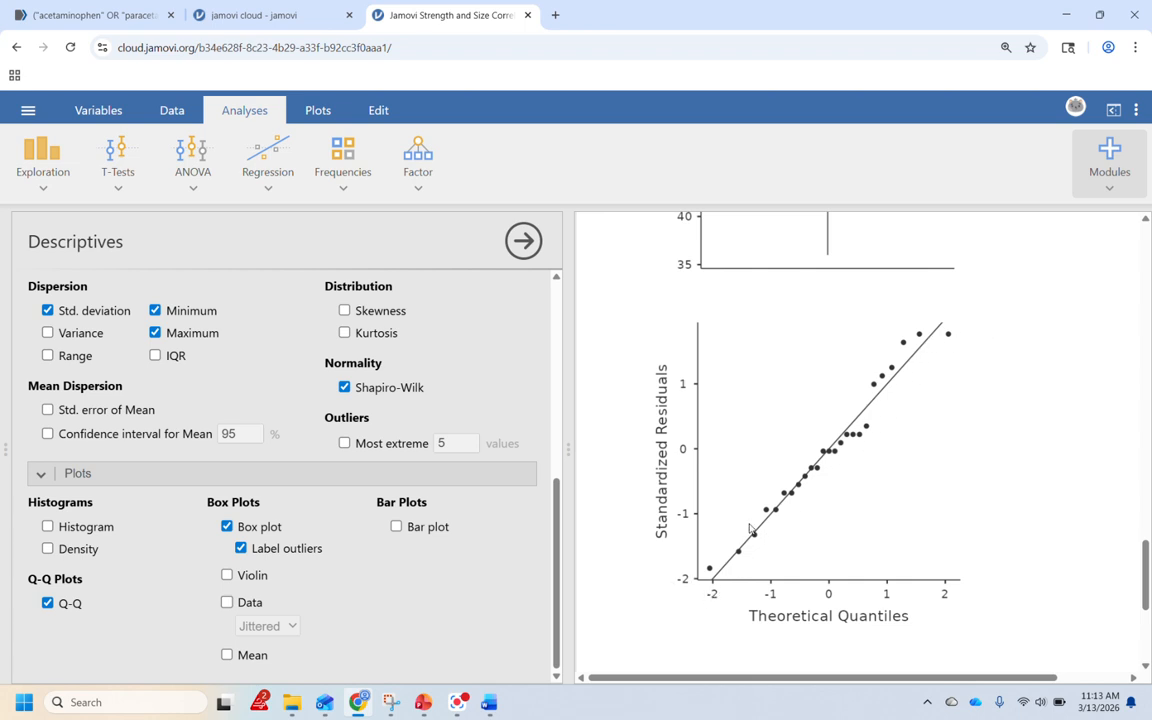
scroll(749, 528, "up", 15)
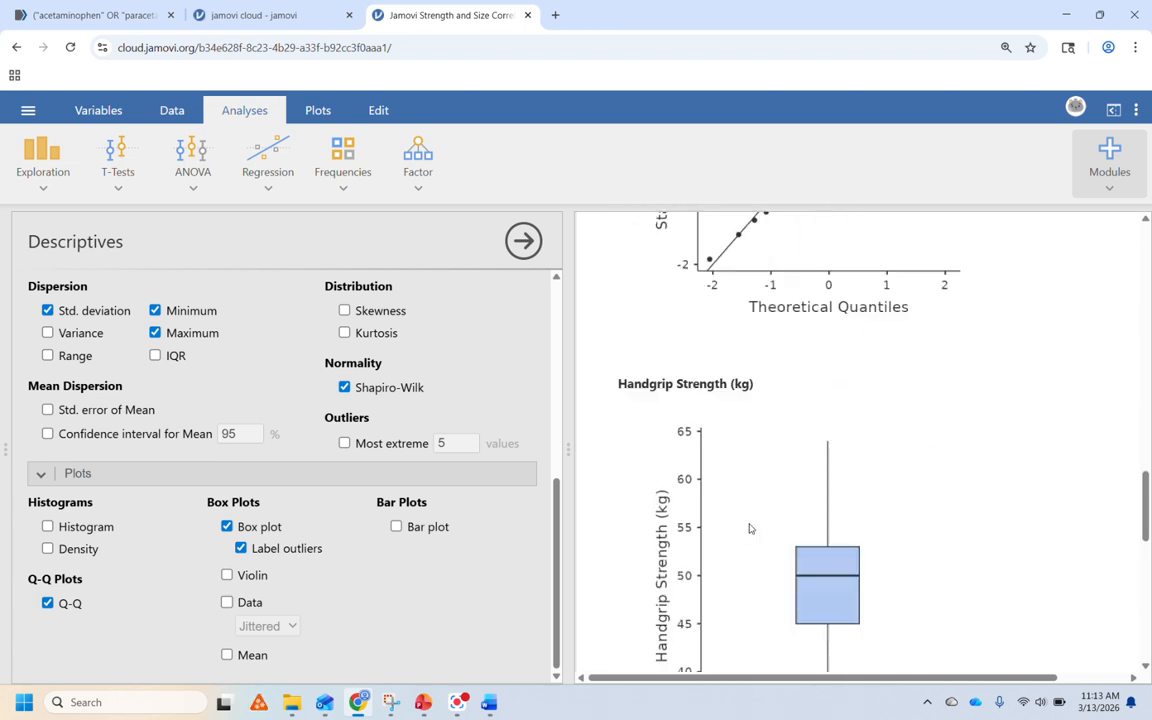
scroll(749, 528, "up", 5)
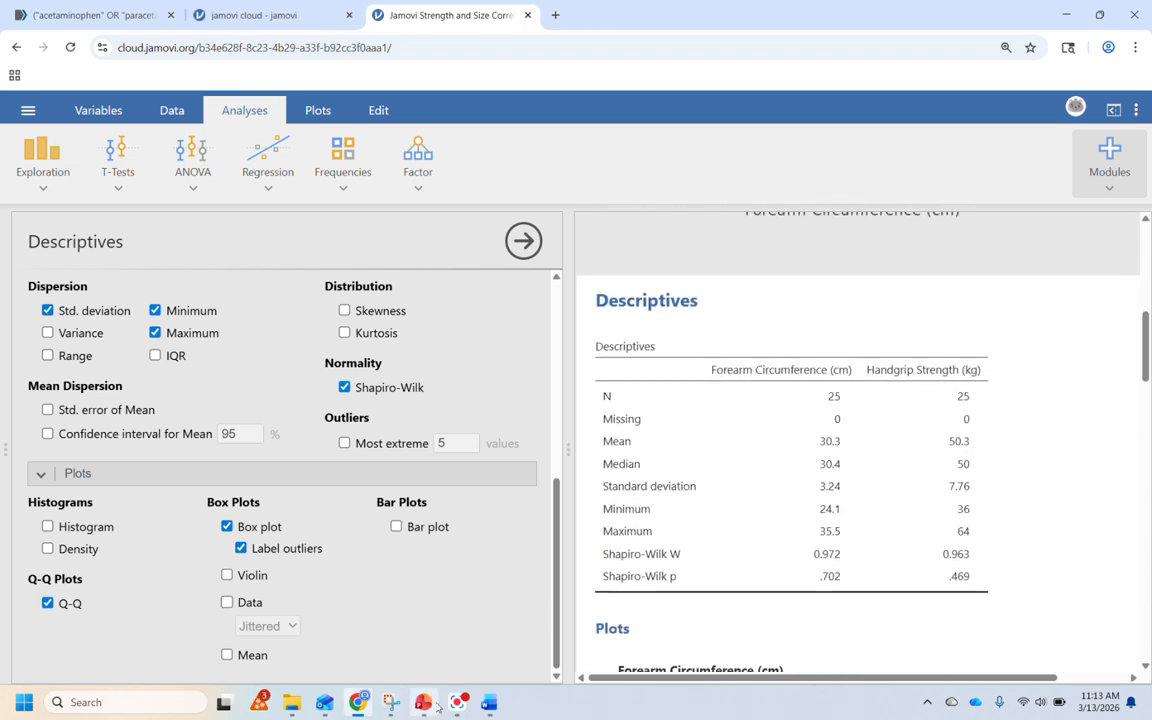
key("alt+Tab")
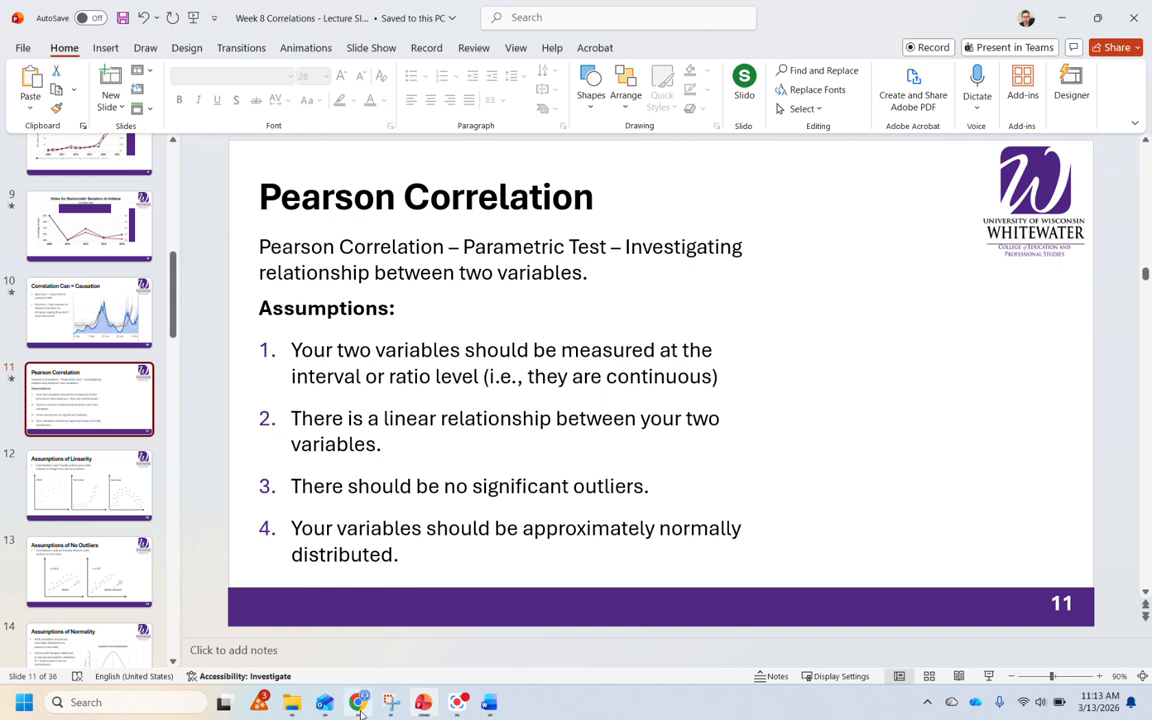
key("alt+Tab")
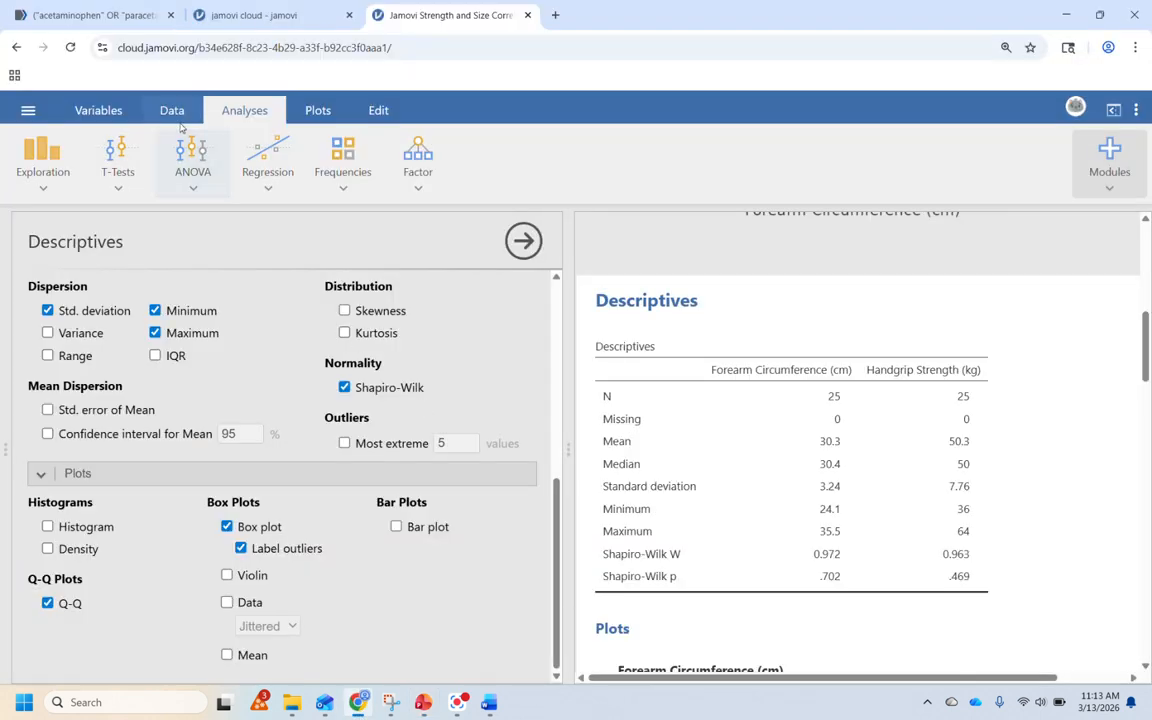
scroll(731, 490, "down", 8)
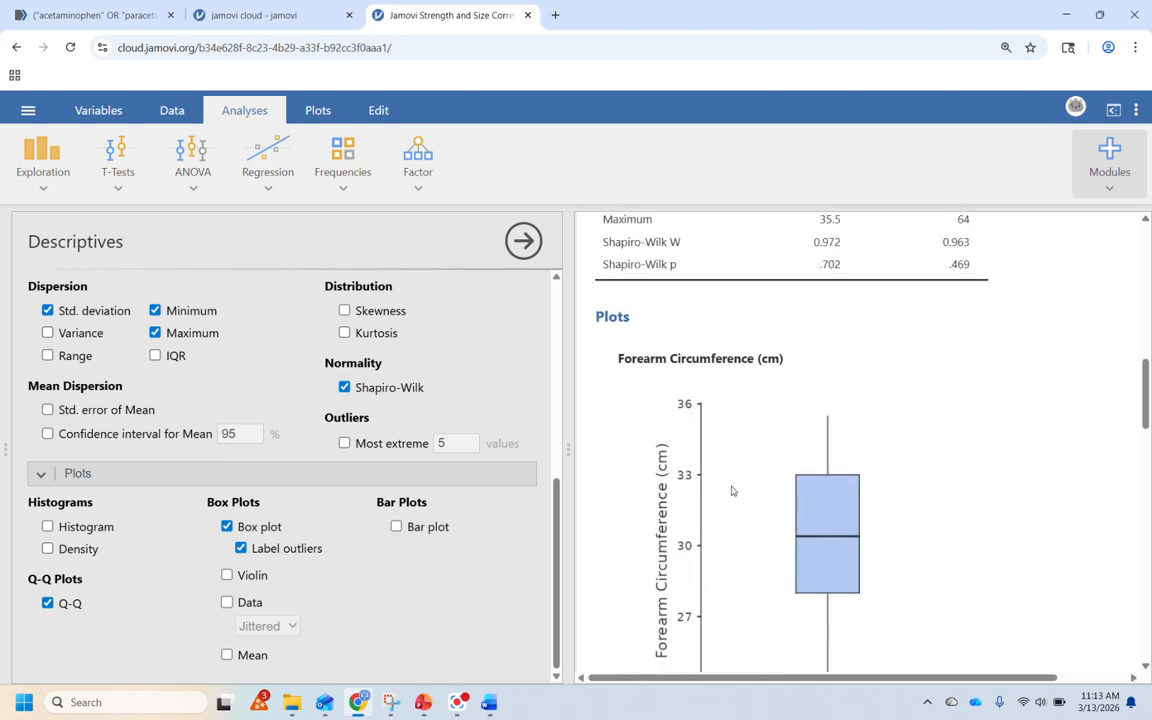
scroll(731, 490, "down", 10)
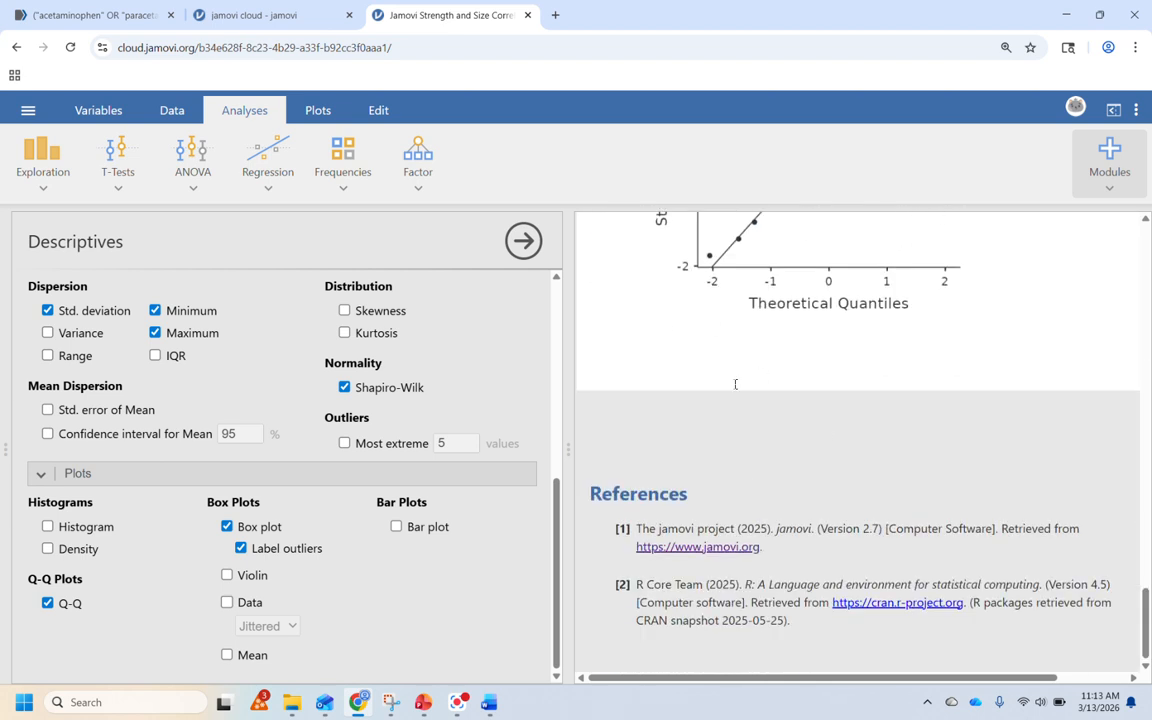
Step: Create a Correlation Matrix analysis with Forearm Circumference (cm) and Handgrip Strength (kg) as variables
left_click(268, 184)
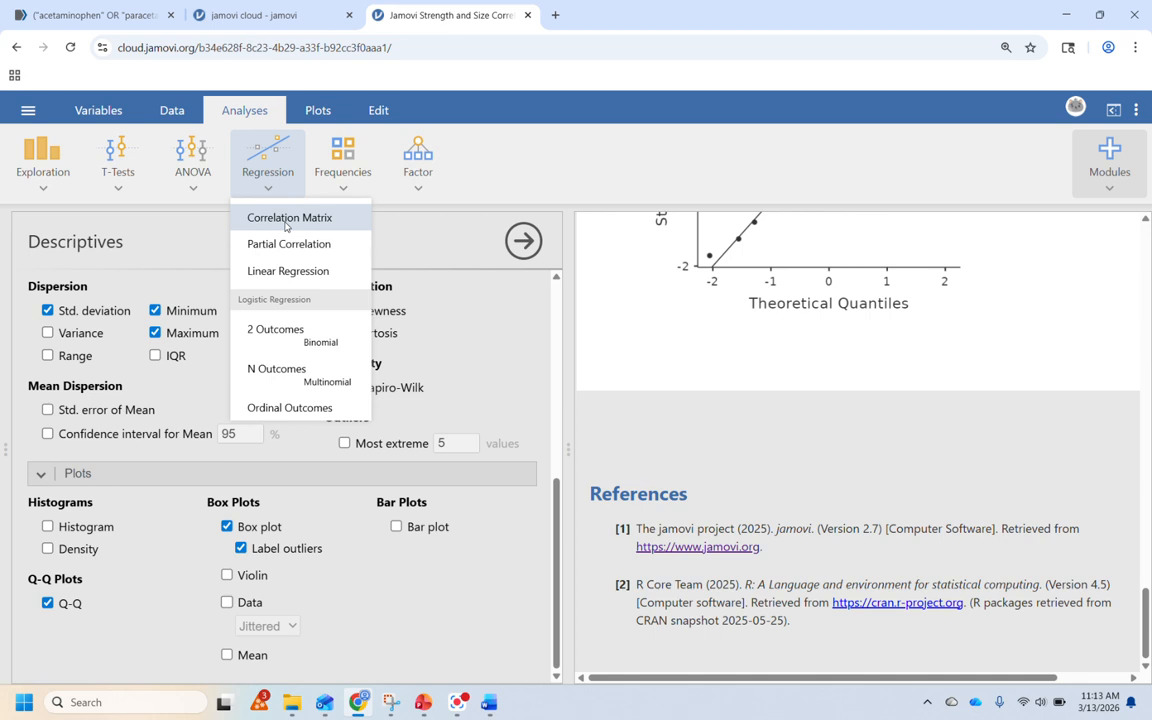
left_click(286, 226)
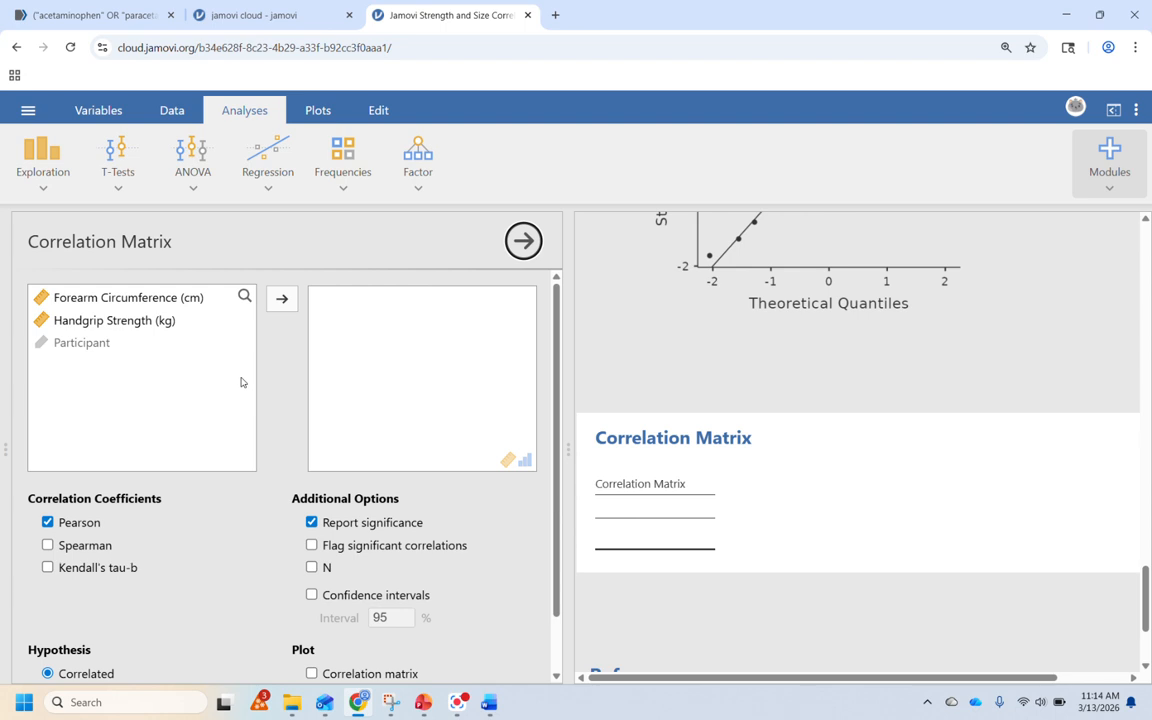
left_click(100, 296)
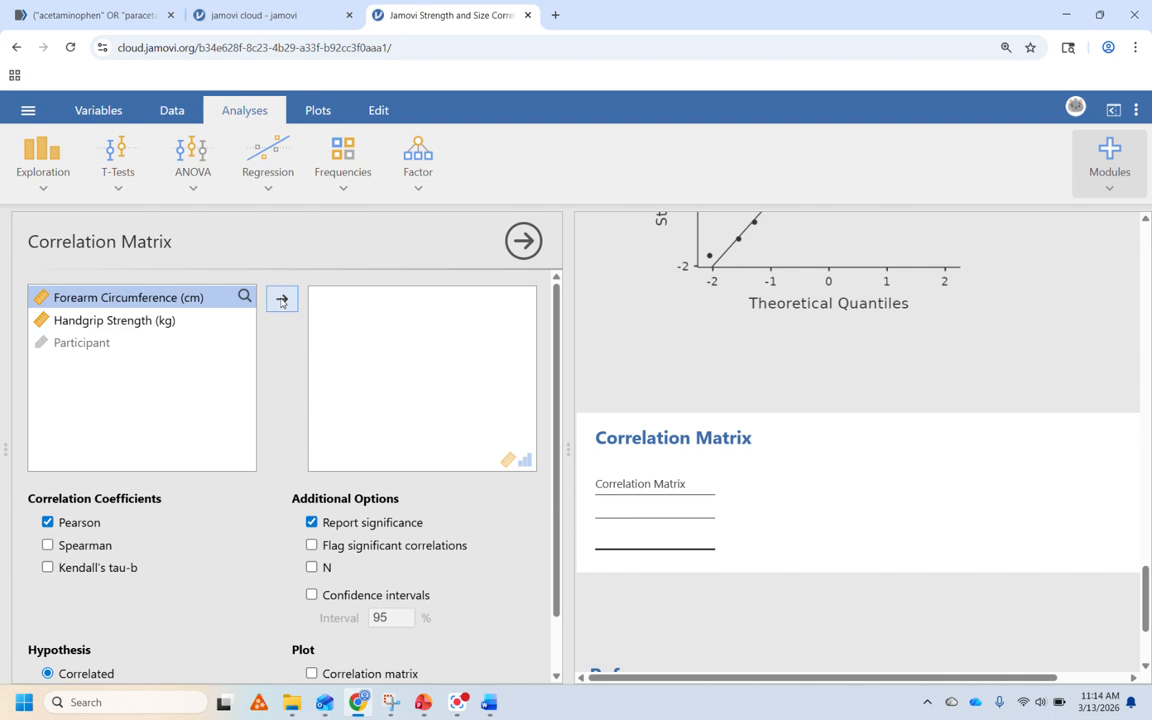
left_click(281, 300)
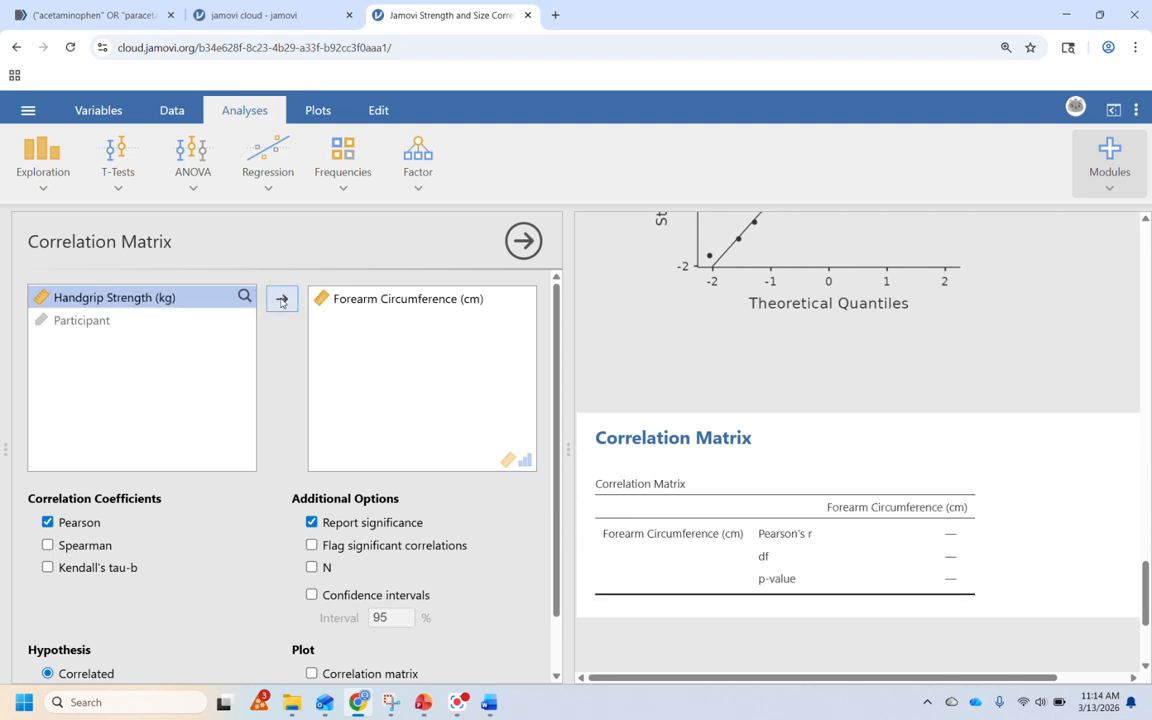
left_click(281, 300)
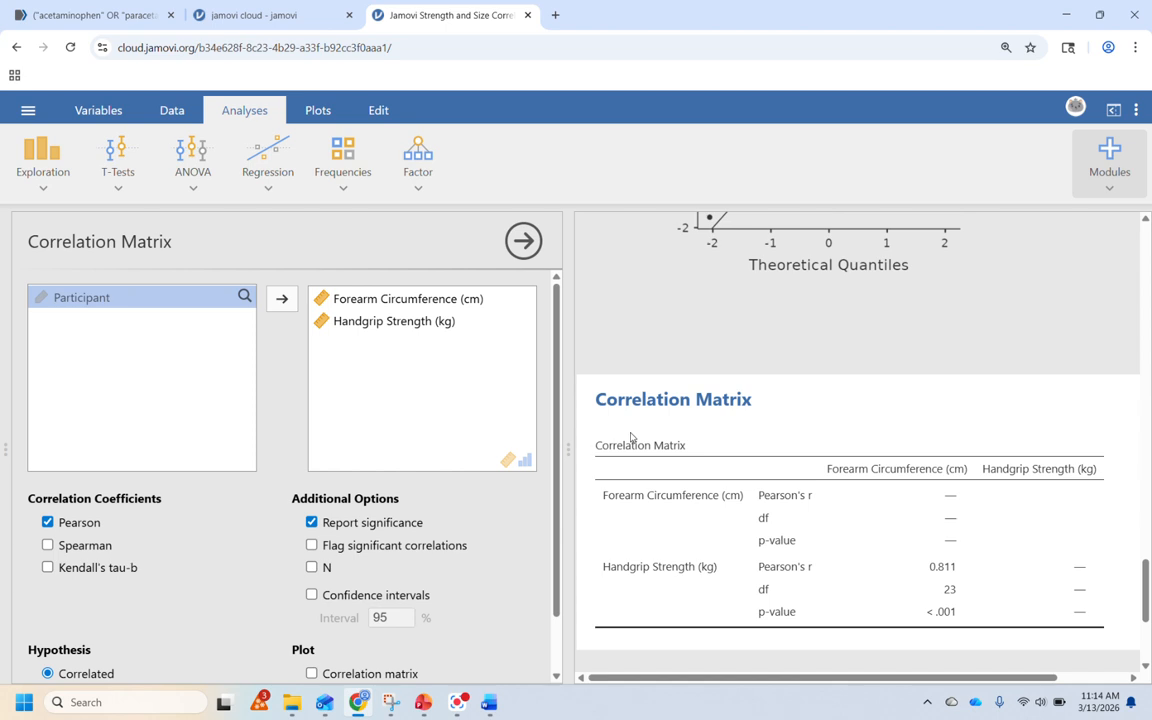
Step: Turn on flagging of significant correlations and the correlation matrix plot
scroll(631, 437, "down", 1)
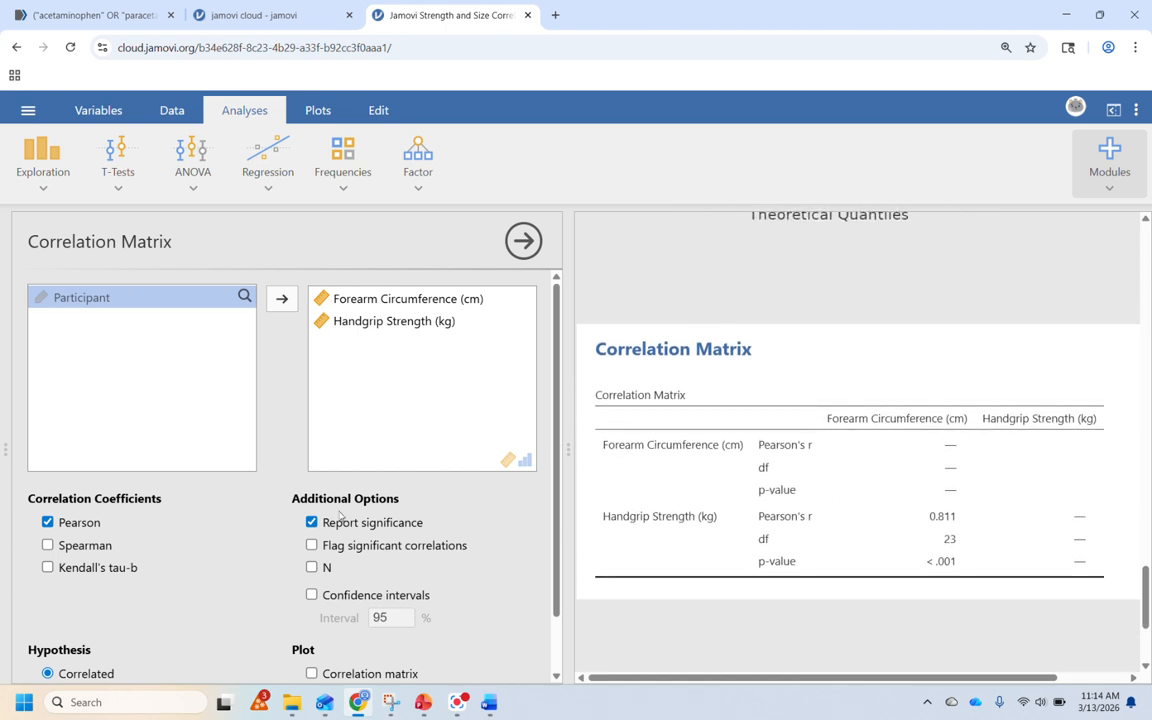
scroll(340, 515, "down", 1)
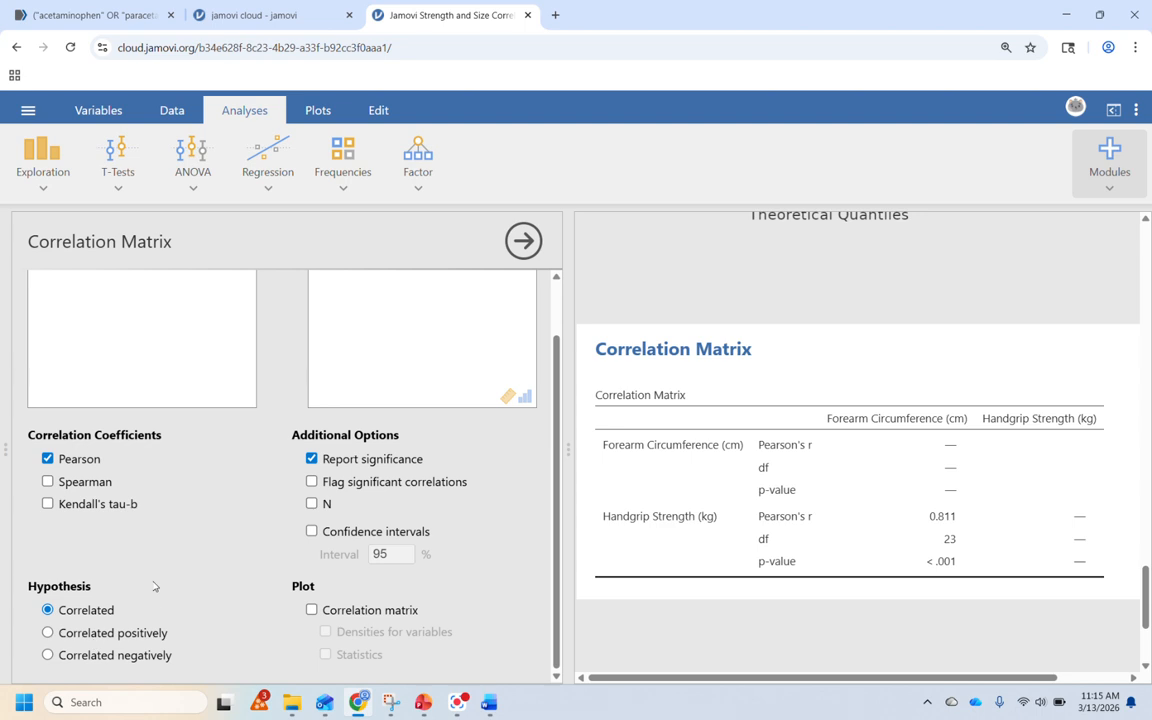
left_click(312, 482)
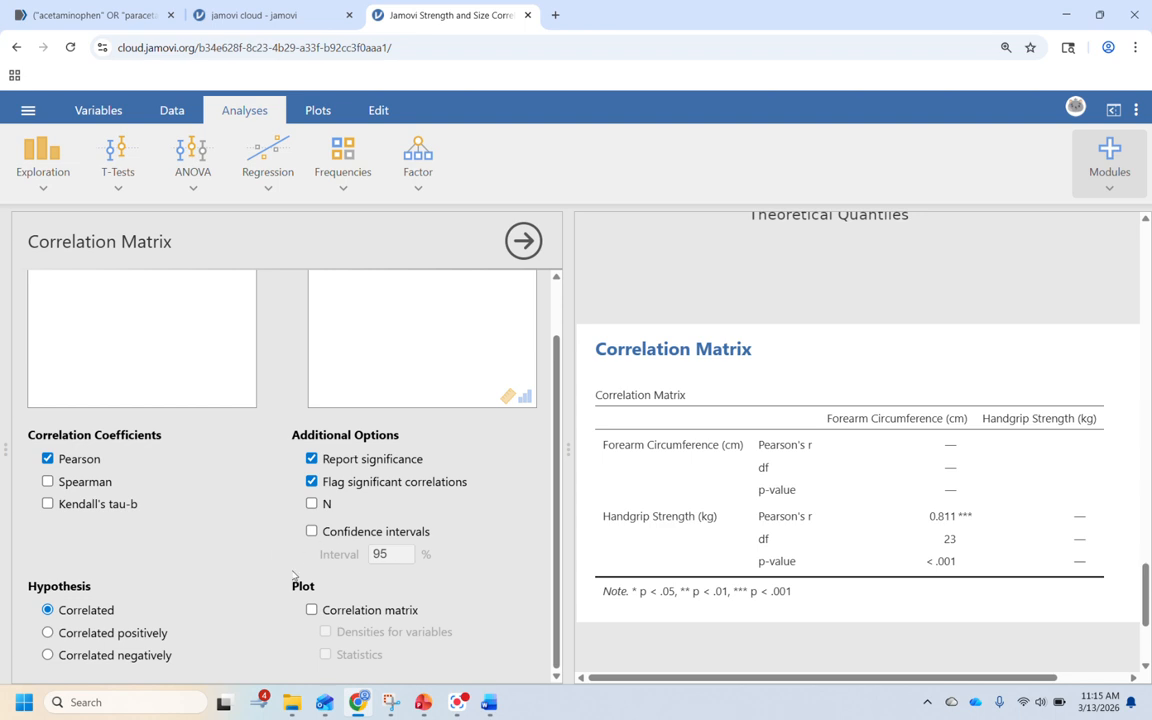
left_click(311, 610)
Step: Examine the correlation table and the scatter plot of the two variables
scroll(699, 589, "down", 3)
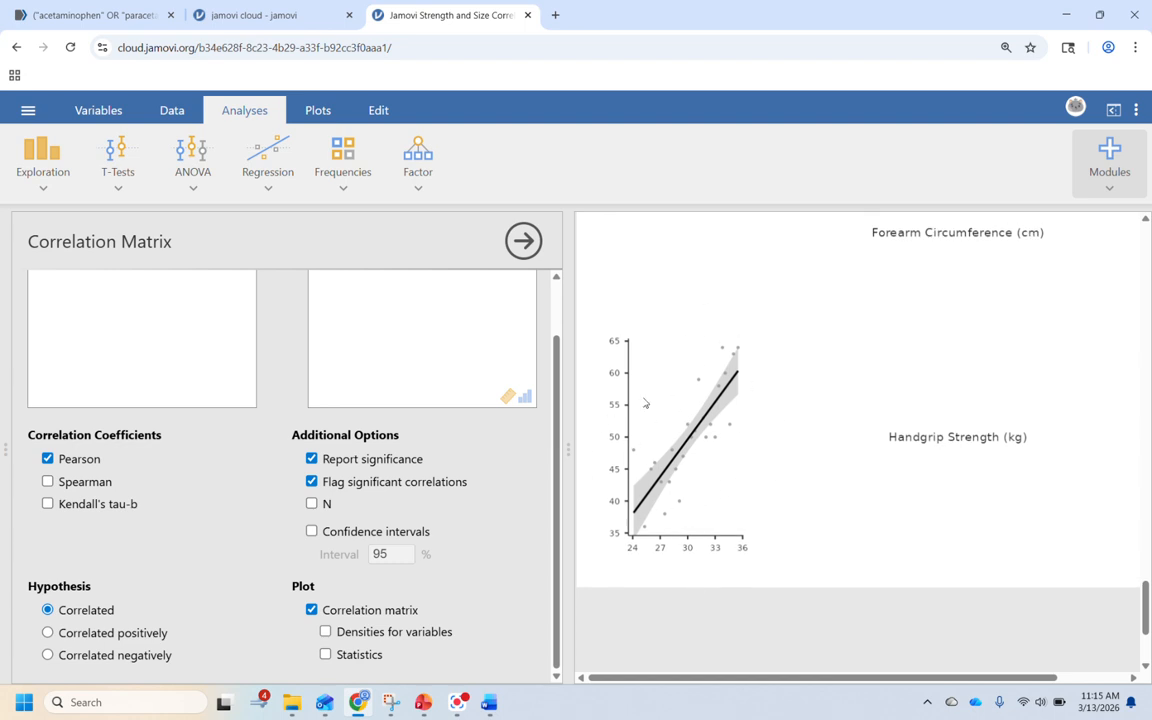
scroll(707, 486, "up", 3)
scroll(707, 486, "down", 3)
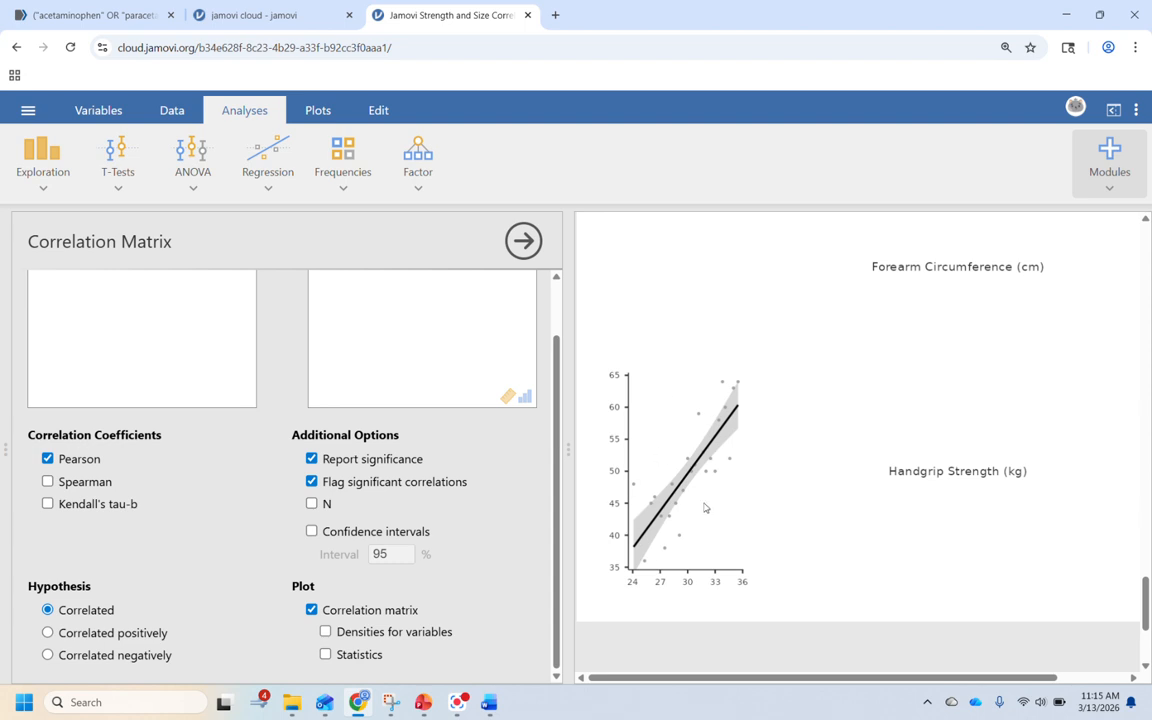
scroll(688, 466, "up", 3)
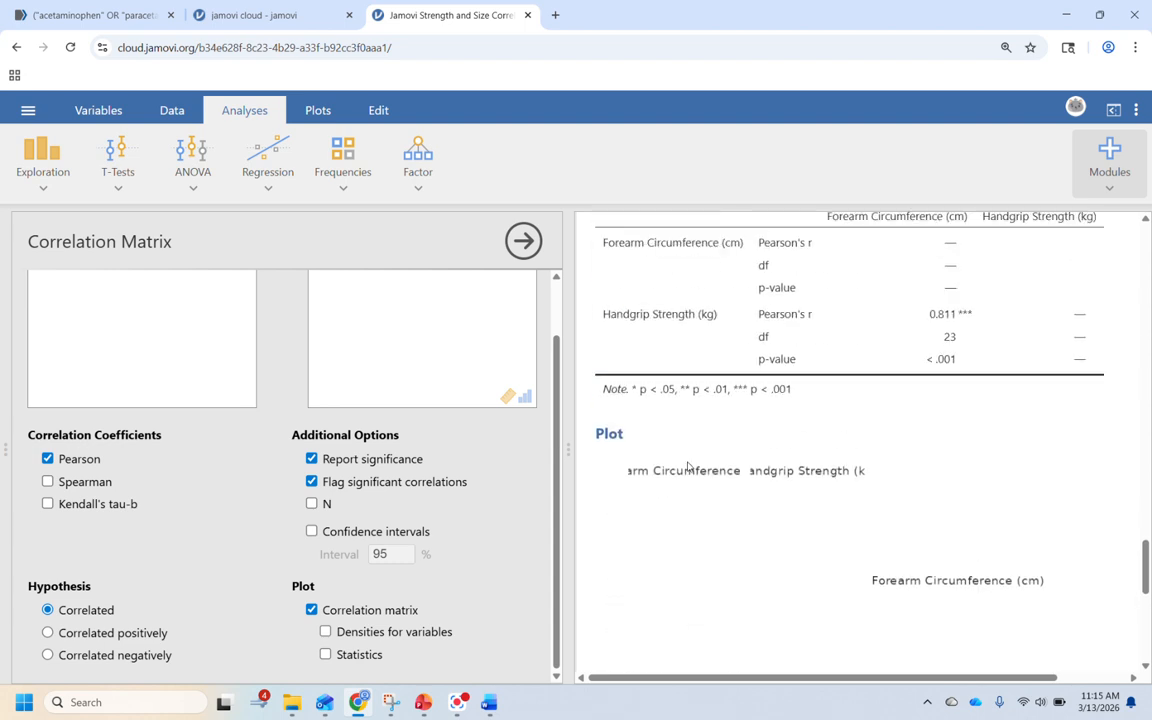
scroll(688, 466, "up", 3)
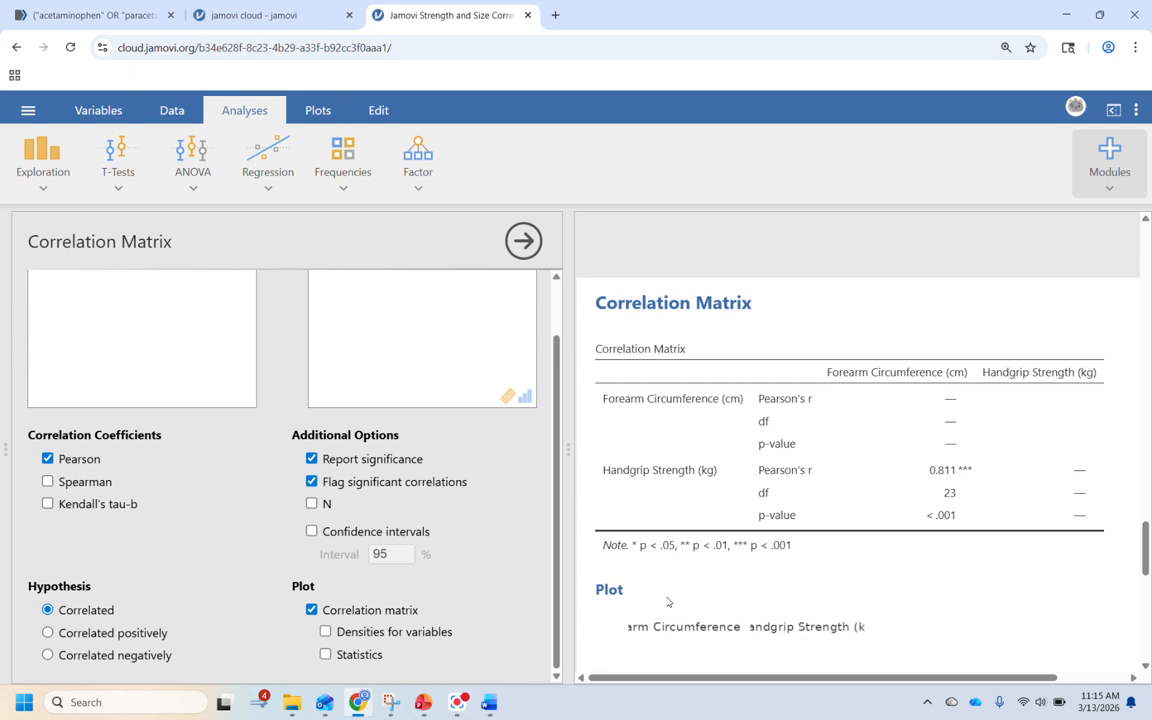
scroll(744, 613, "down", 4)
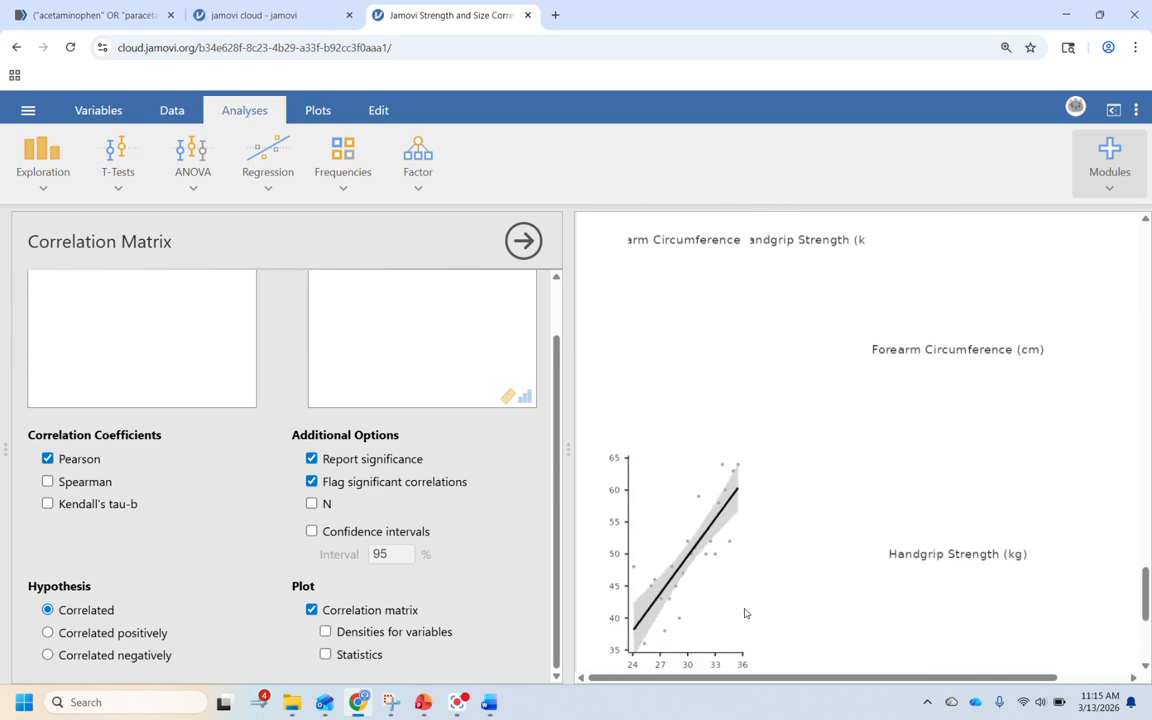
scroll(744, 613, "down", 1)
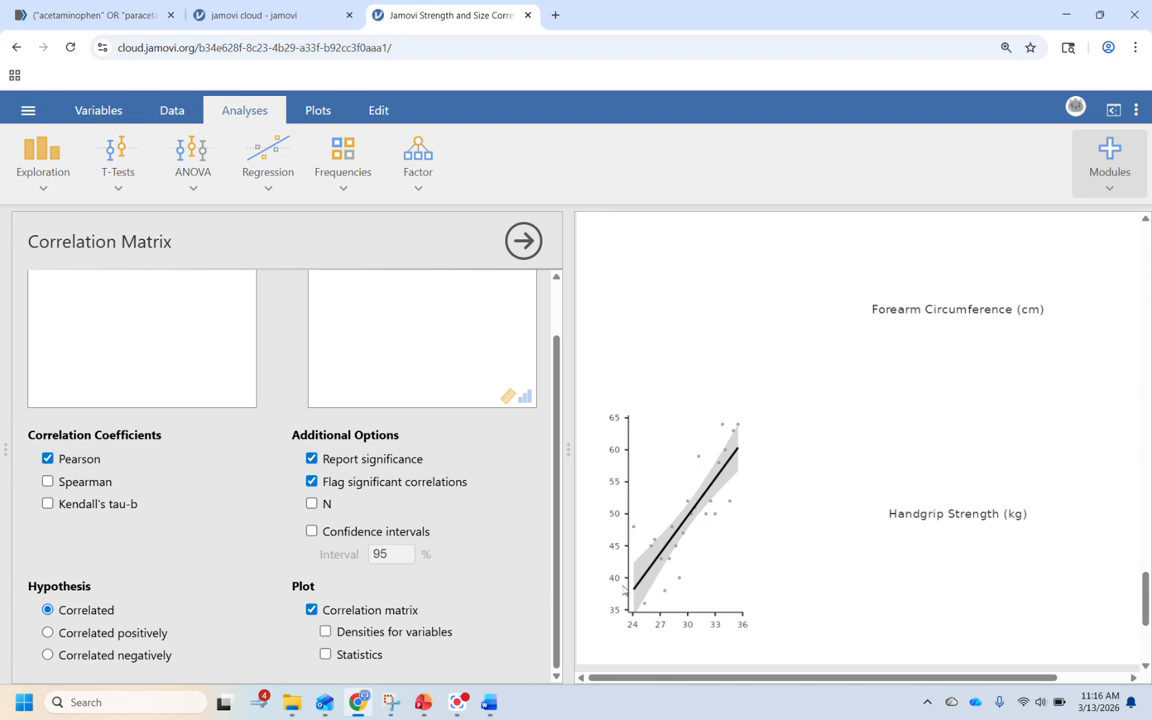
scroll(712, 488, "up", 1)
scroll(712, 488, "up", 5)
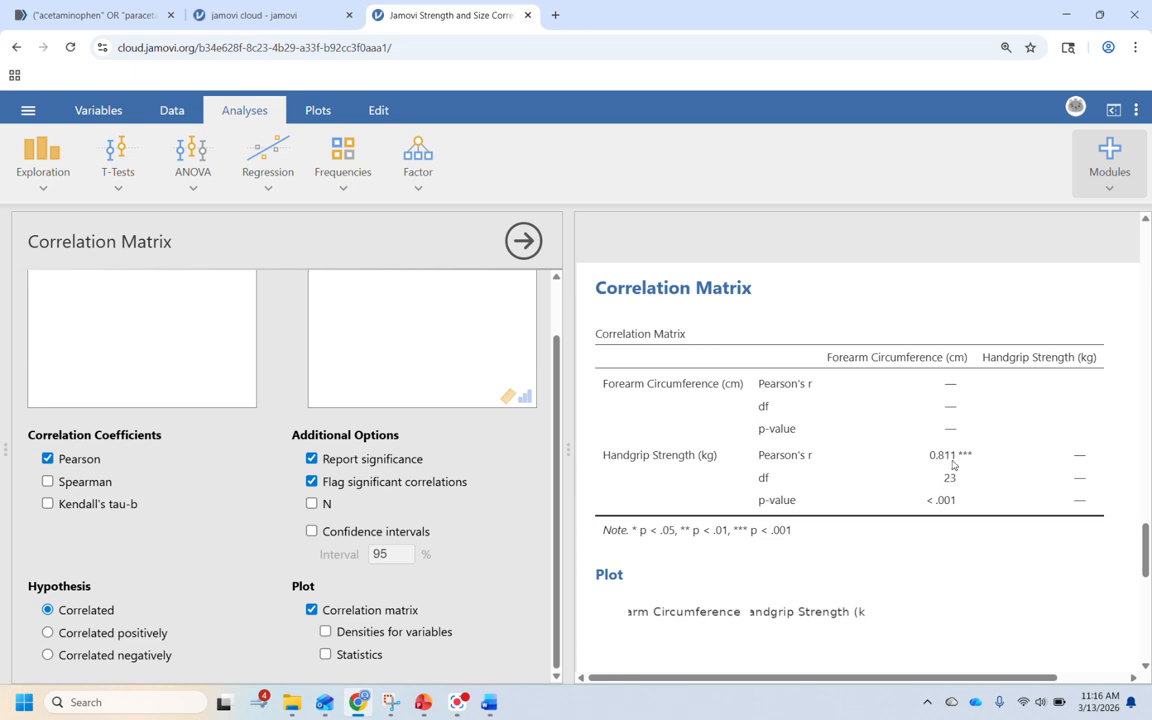
Step: Switch to PowerPoint and open the Positive vs Negative Relationships slide with the correlation benchmarks
left_click(424, 702)
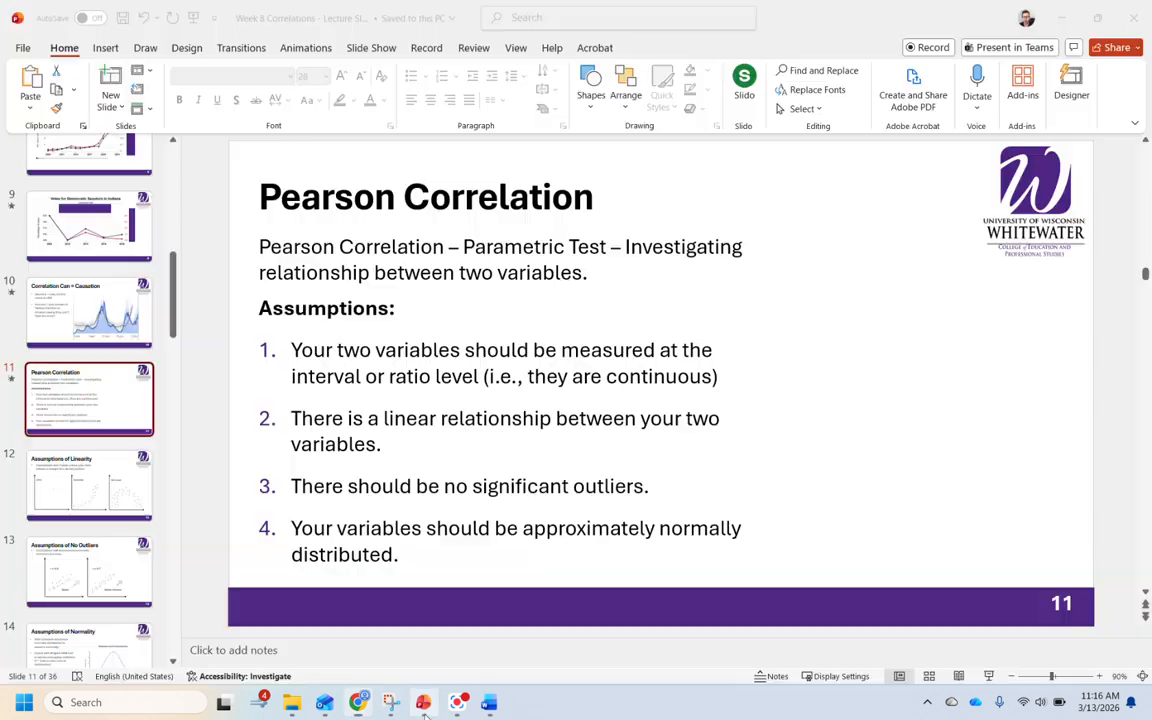
scroll(57, 470, "down", 3)
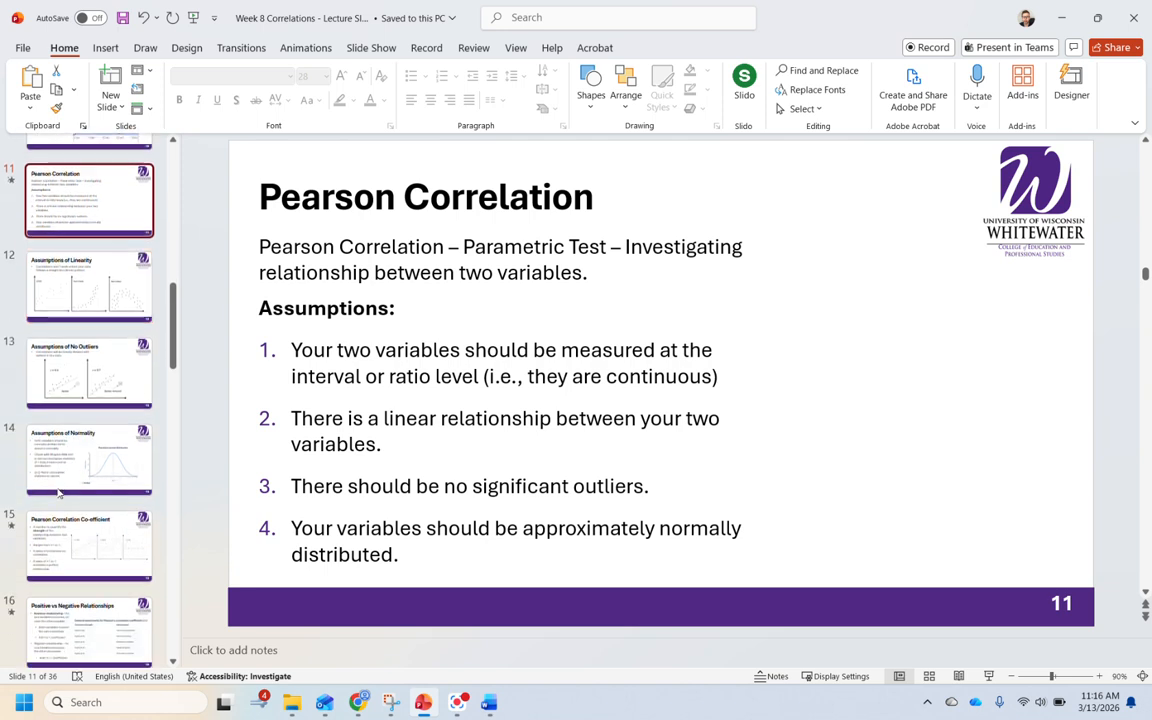
scroll(59, 492, "down", 1)
left_click(85, 495)
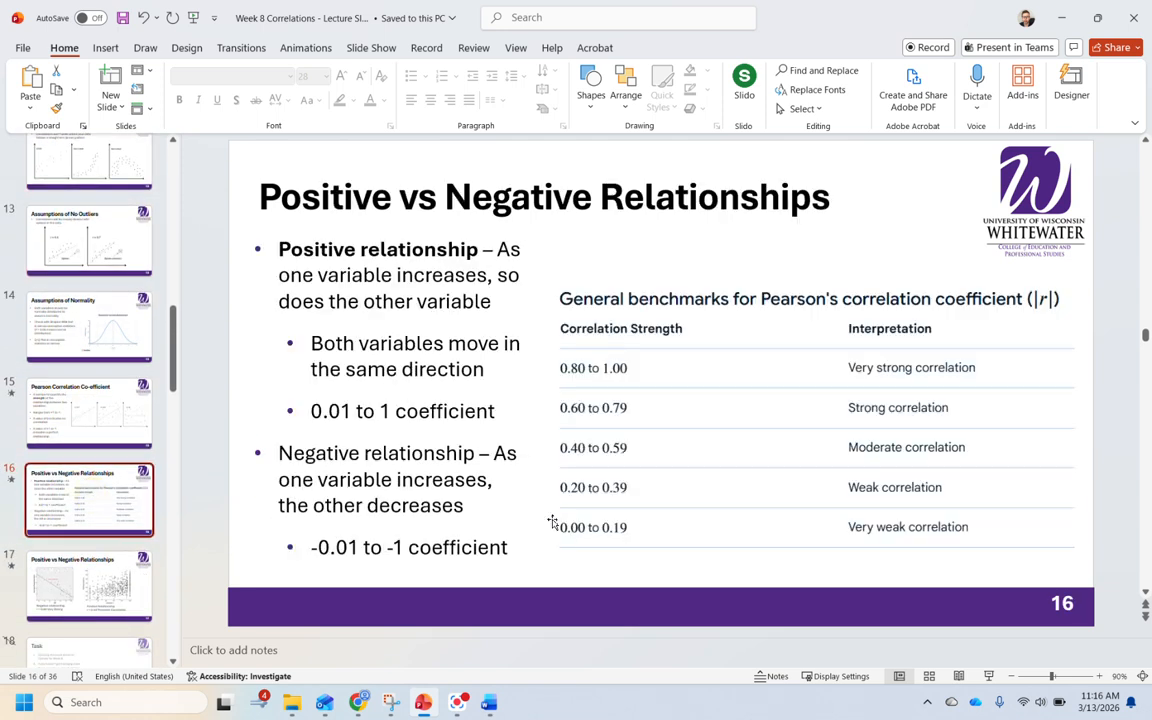